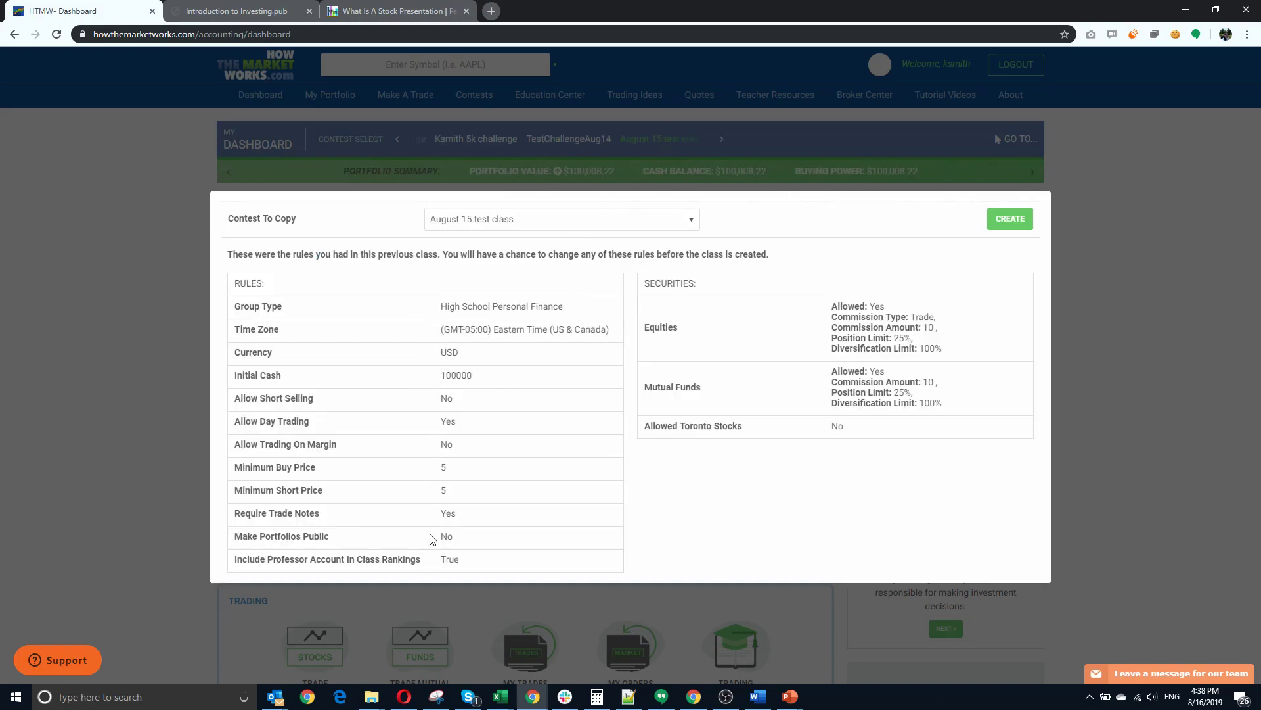
Create a contest from the August 15 test class rules and name it with Fall 2019, the teacher's username and pfin
{"action": "left_click", "coordinate": [1004, 228]}
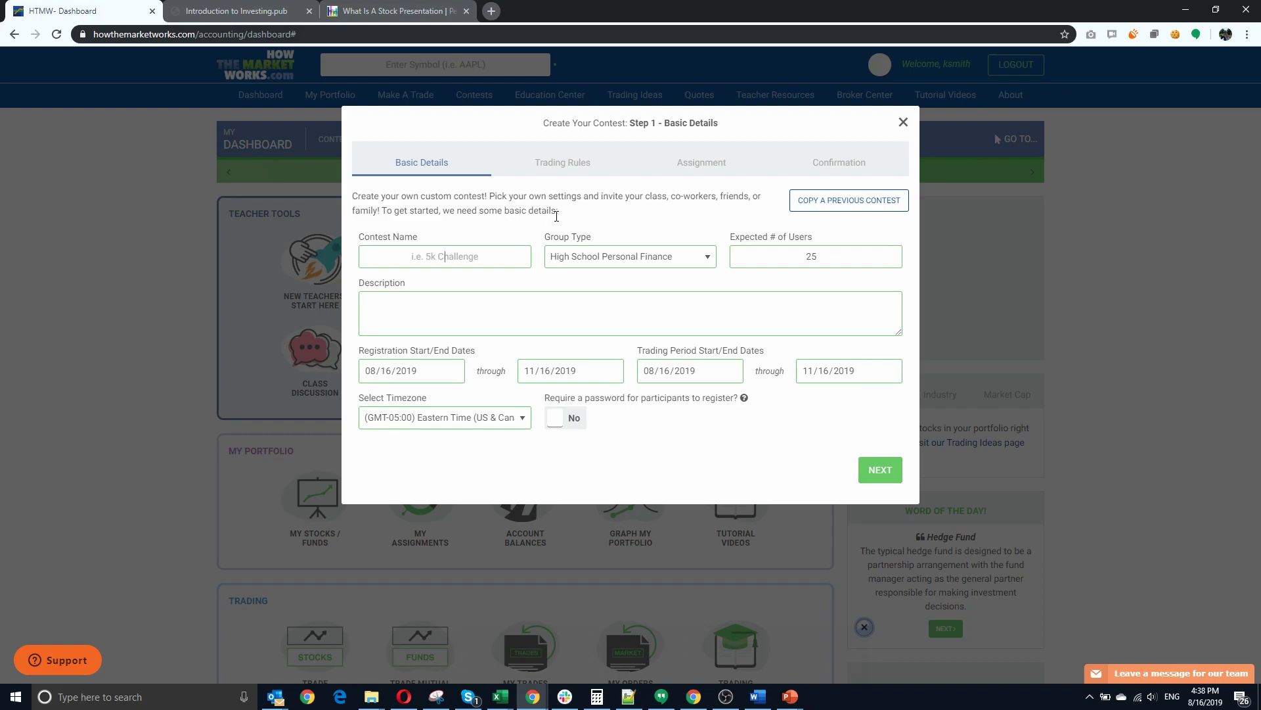
{"action": "type", "text": "Fall 2019 ksmith pfin"}
Fill in the contest description, presenting it as the teacher's personal finance class for fall 2019
{"action": "left_click", "coordinate": [585, 323]}
{"action": "type", "text": "My"}
{"action": "key", "text": "BackSpace"}
{"action": "key", "text": "BackSpace"}
{"action": "key", "text": "BackSpace"}
{"action": "type", "text": "The Kevin Smith personal financ"}
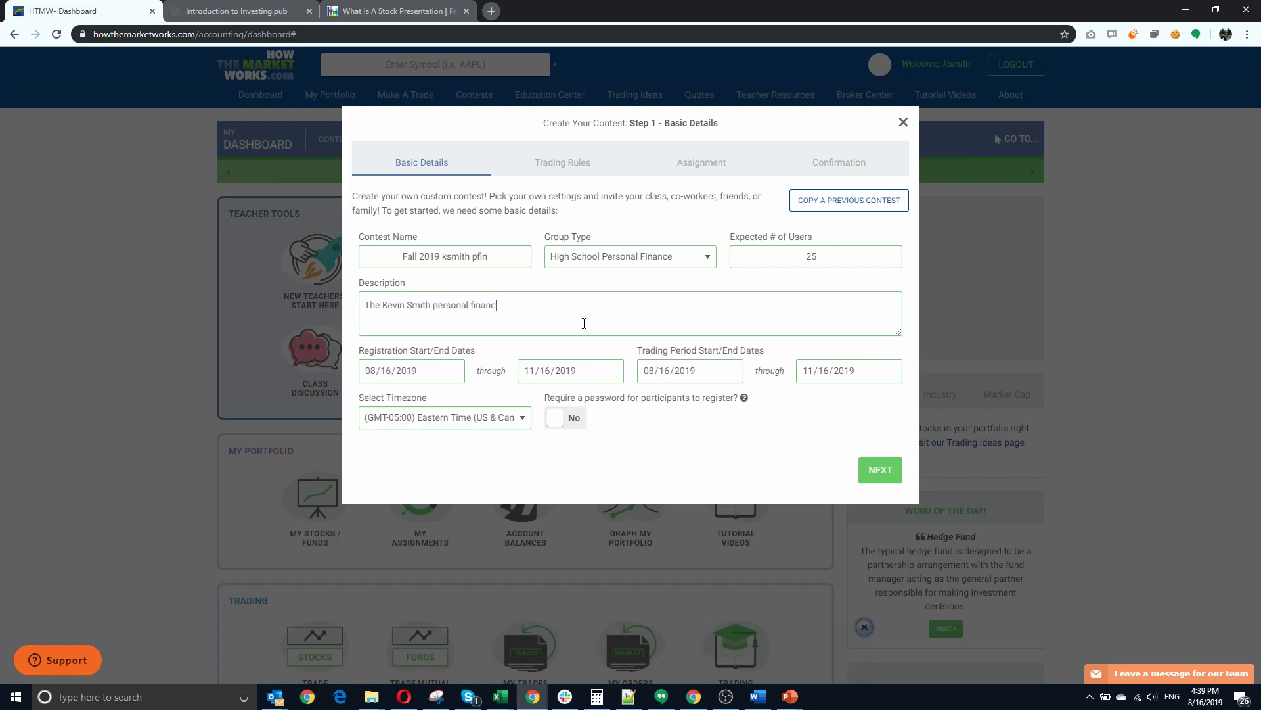
{"action": "type", "text": "e class for fall 201"}
{"action": "key", "text": "BackSpace"}
{"action": "key", "text": "BackSpace"}
{"action": "type", "text": "019"}
Enter 2030 as the year of the trading period's end date and continue to the trading rules
{"action": "left_click", "coordinate": [843, 370]}
{"action": "type", "text": "2030"}
{"action": "left_click", "coordinate": [843, 398]}
{"action": "left_click", "coordinate": [878, 469]}
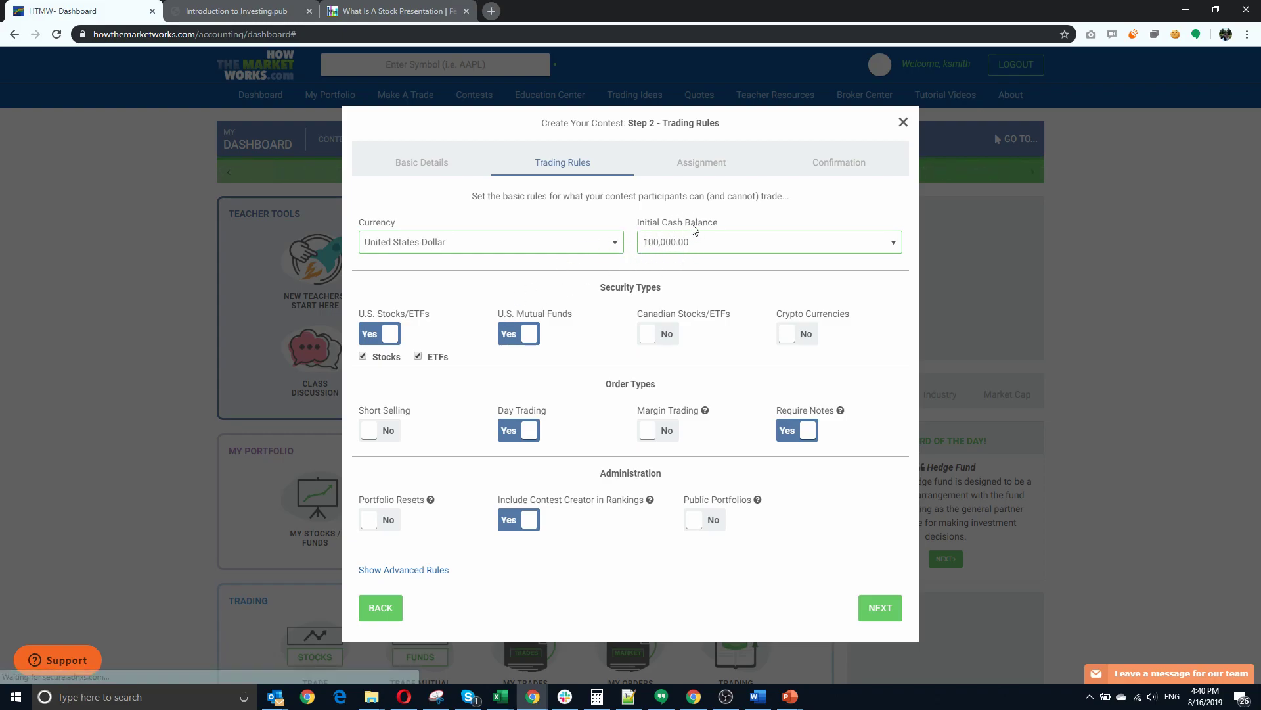
Choose 100,000.00 as the initial cash balance, and turn portfolio resets on and back off
{"action": "left_click", "coordinate": [695, 242]}
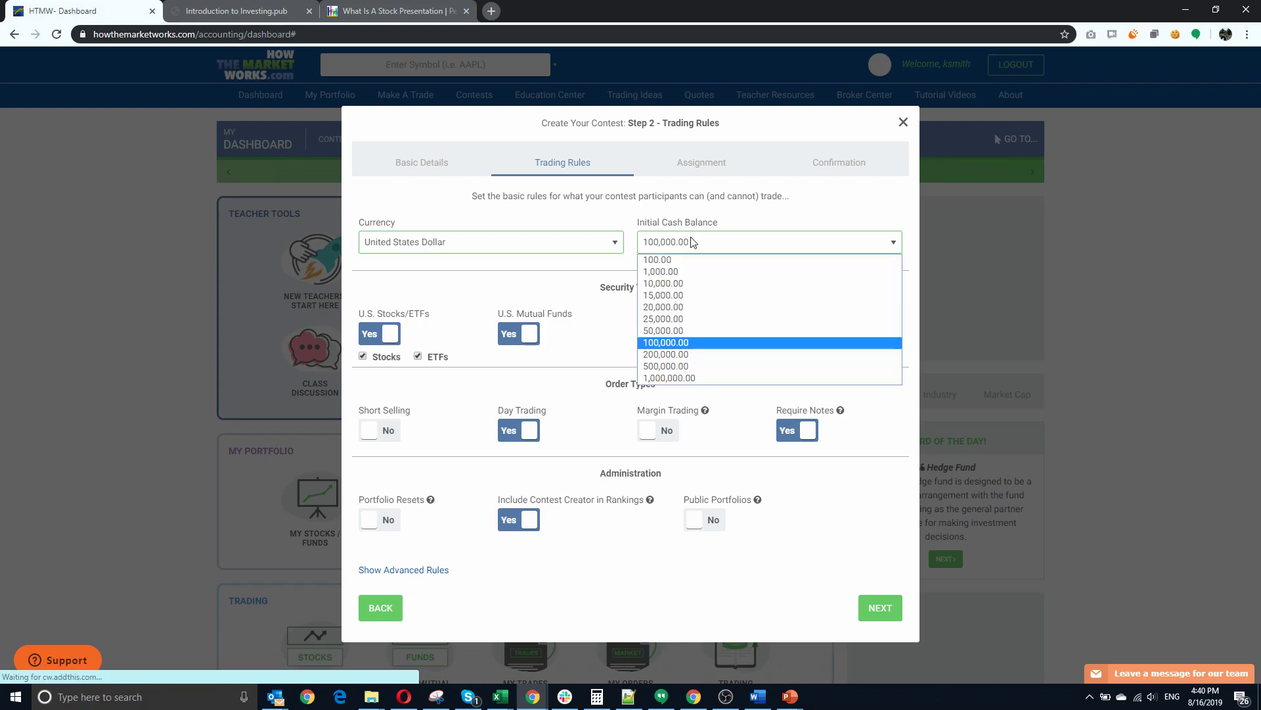
{"action": "left_click", "coordinate": [673, 341]}
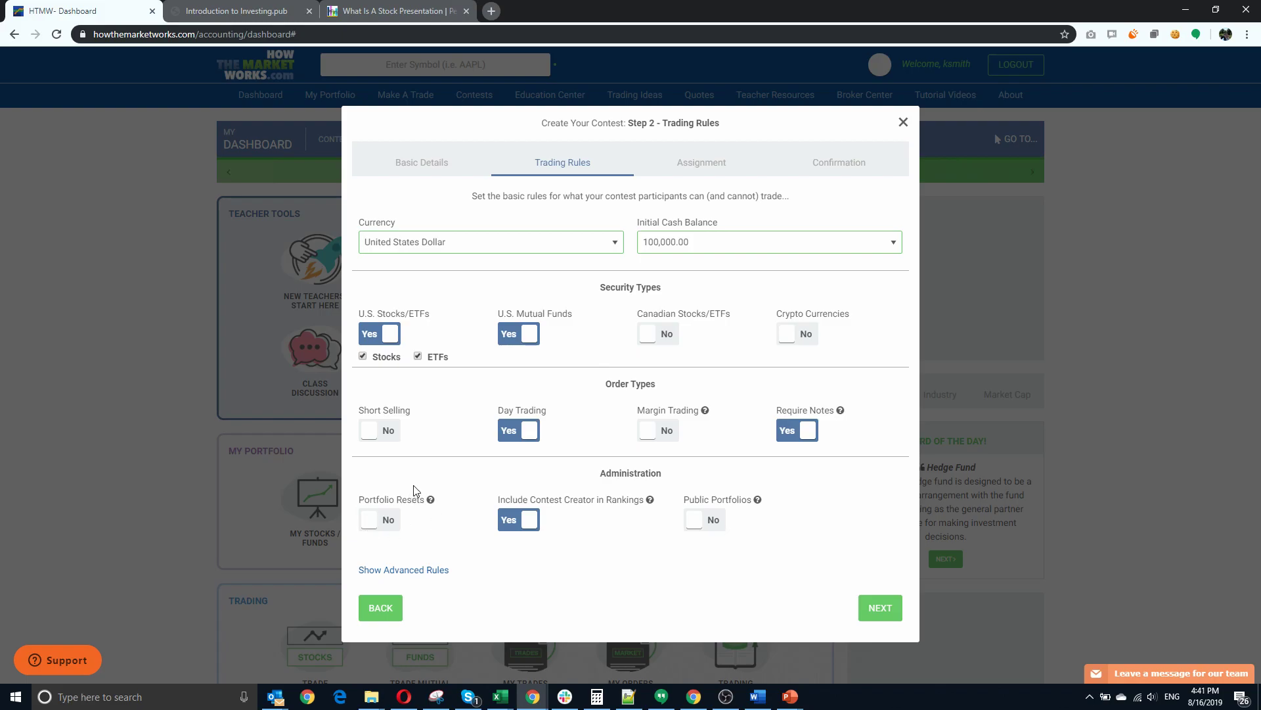
{"action": "left_click", "coordinate": [380, 526]}
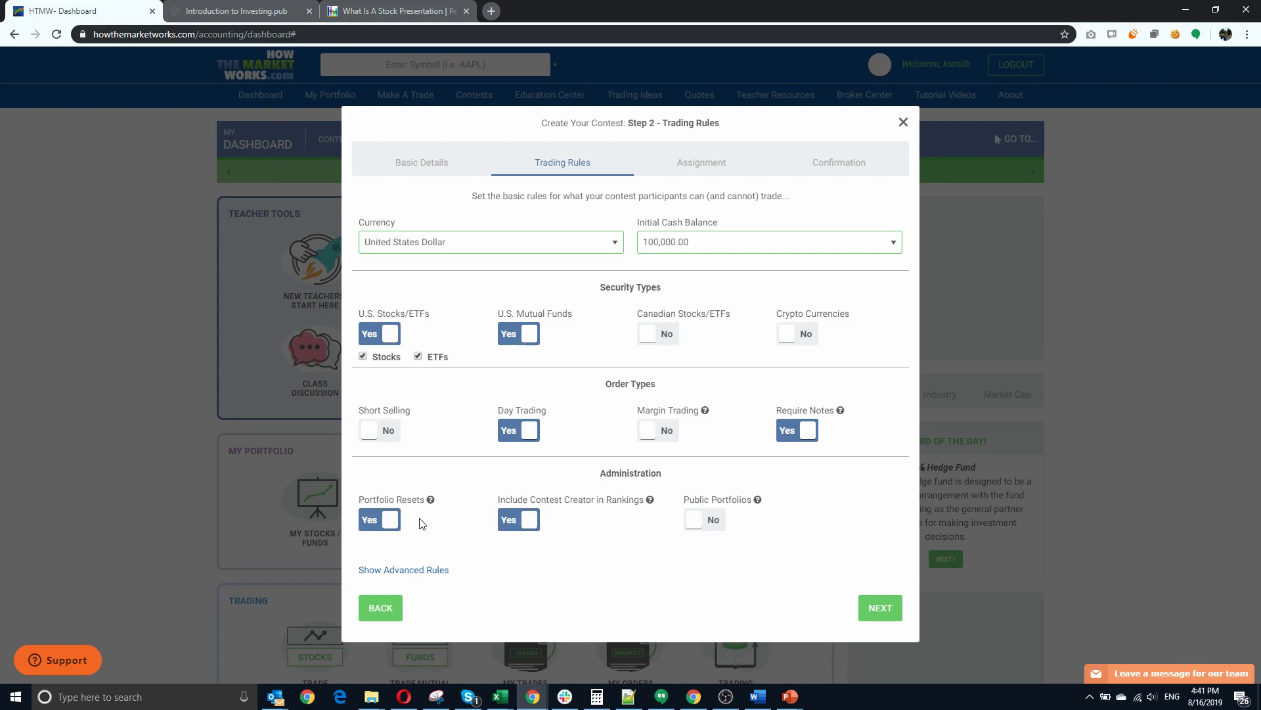
{"action": "left_click", "coordinate": [378, 521]}
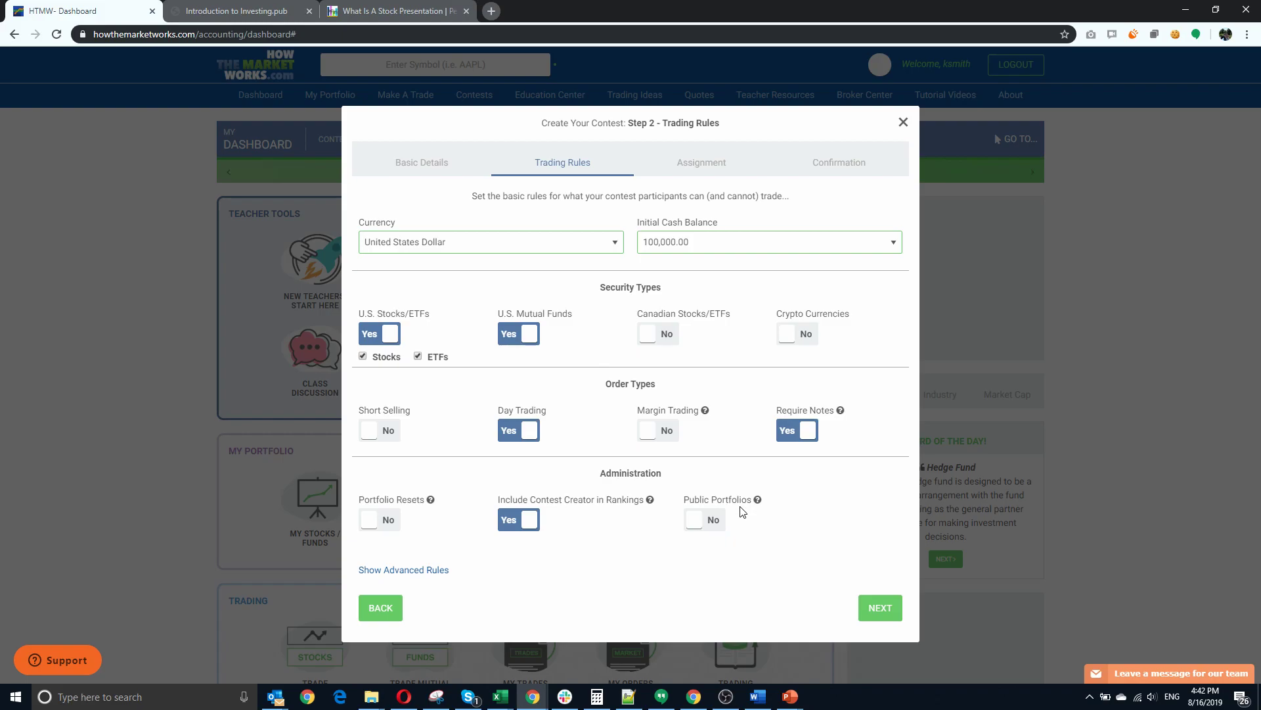
Show the advanced trading rules with the equities and mutual funds settings, and continue to the assignment setup
{"action": "left_click", "coordinate": [408, 576]}
{"action": "scroll", "coordinate": [453, 567], "scroll_direction": "down", "scroll_amount": 2}
{"action": "scroll", "coordinate": [455, 567], "scroll_direction": "down", "scroll_amount": 1}
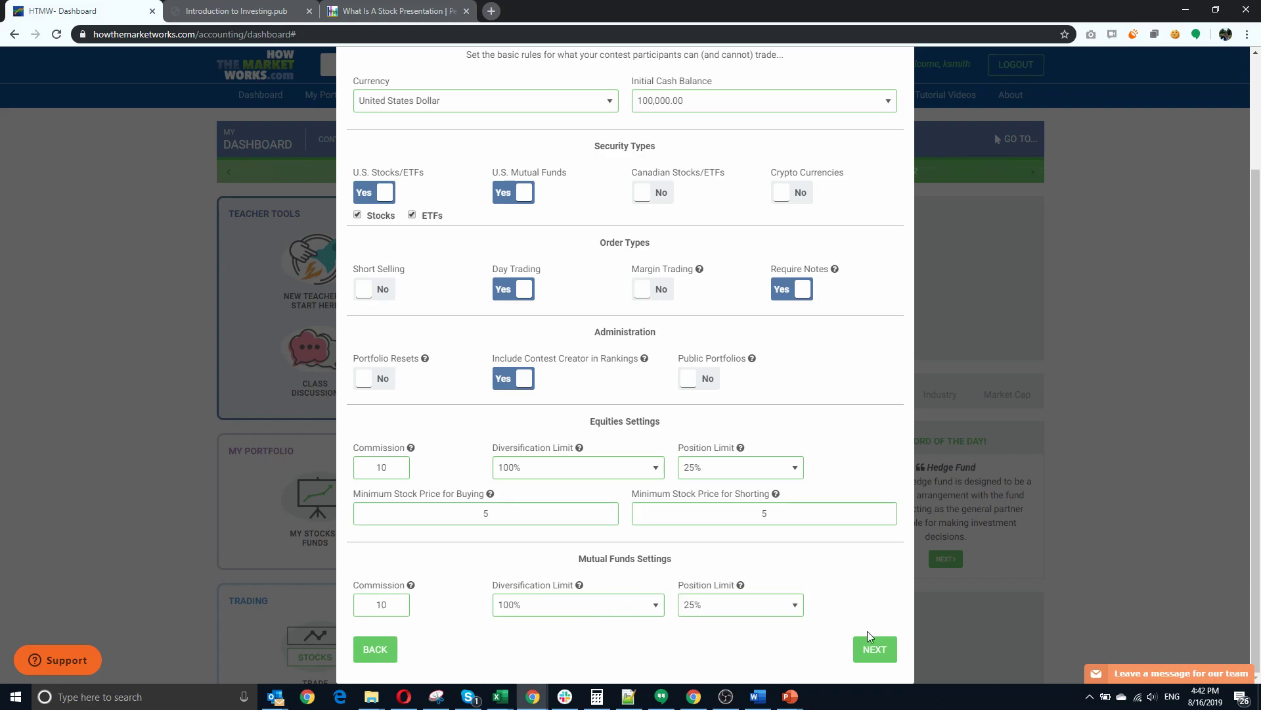
{"action": "left_click", "coordinate": [873, 649]}
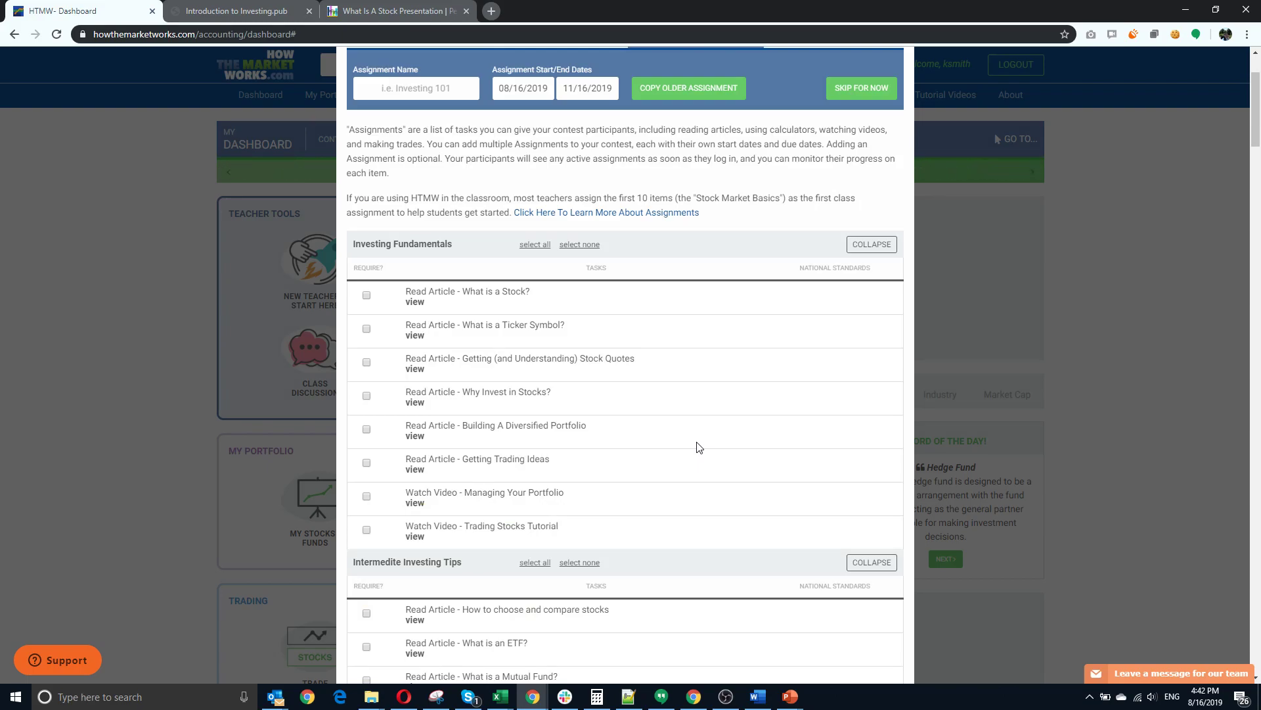
Require all tasks in the Investing Fundamentals and Personal Finance Activities sections of the assignment
{"action": "left_click", "coordinate": [535, 244]}
{"action": "scroll", "coordinate": [529, 470], "scroll_direction": "down", "scroll_amount": 1}
{"action": "scroll", "coordinate": [530, 470], "scroll_direction": "down", "scroll_amount": 13}
{"action": "scroll", "coordinate": [527, 471], "scroll_direction": "up", "scroll_amount": 15}
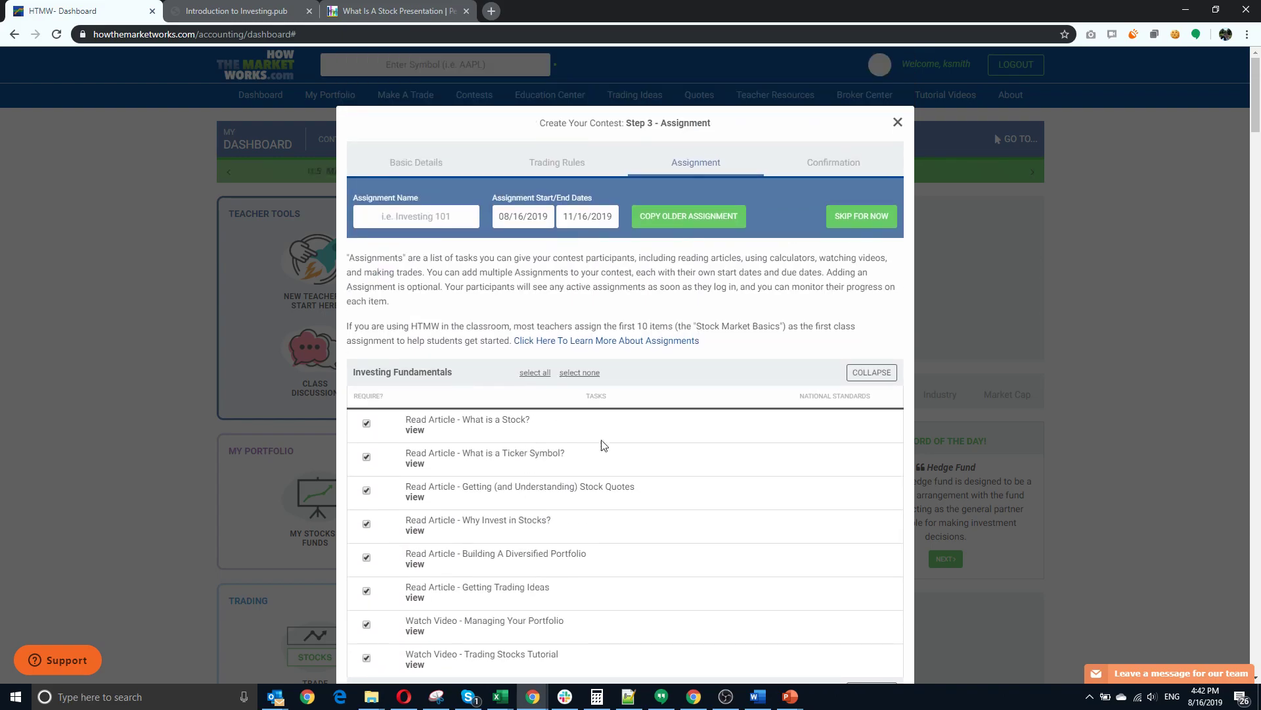
{"action": "scroll", "coordinate": [598, 410], "scroll_direction": "down", "scroll_amount": 15}
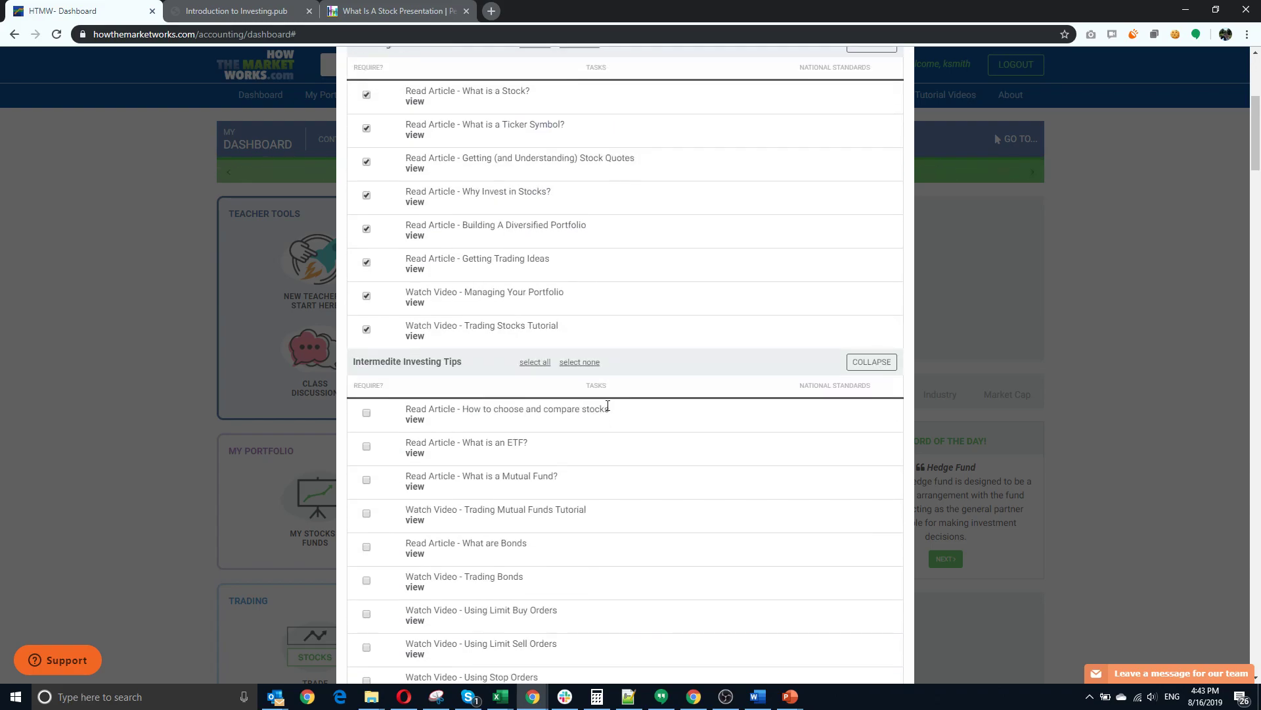
{"action": "scroll", "coordinate": [530, 460], "scroll_direction": "up", "scroll_amount": 4}
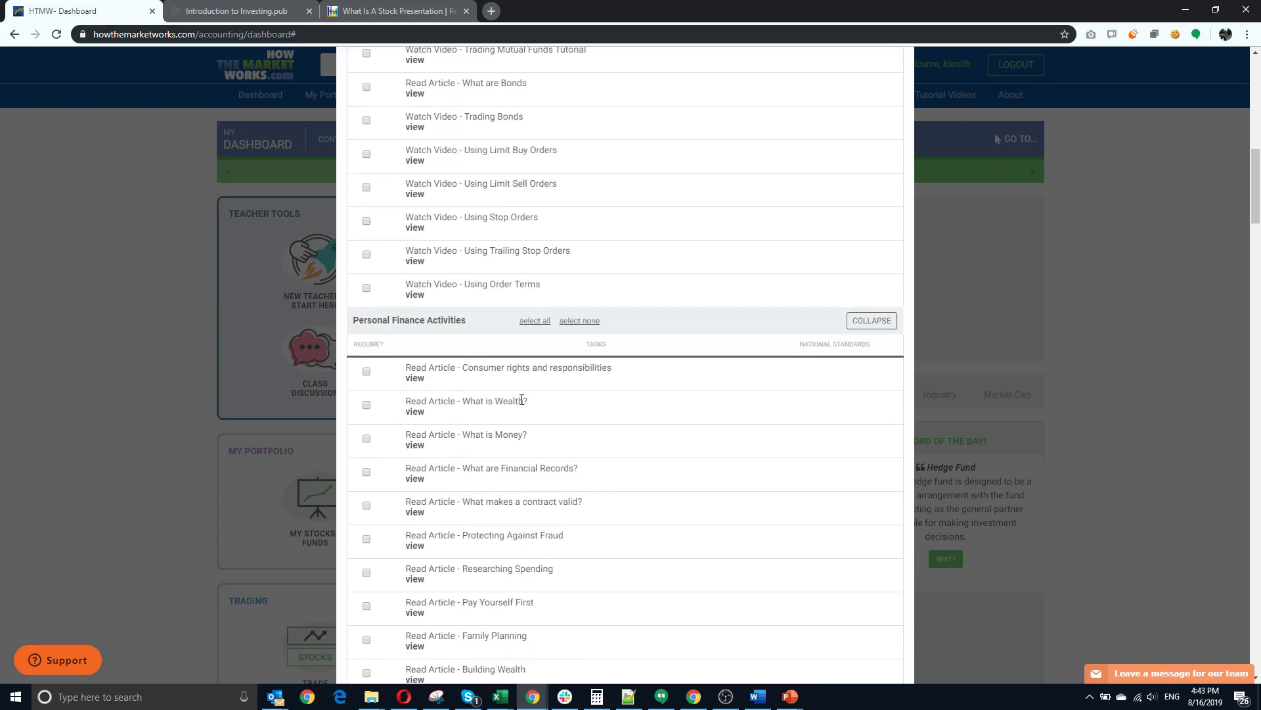
{"action": "left_click", "coordinate": [532, 320]}
Look through the full assignment task list, from personal finance articles to career development, trades, options and other derivatives
{"action": "scroll", "coordinate": [659, 459], "scroll_direction": "down", "scroll_amount": 4}
{"action": "scroll", "coordinate": [659, 459], "scroll_direction": "up", "scroll_amount": 10}
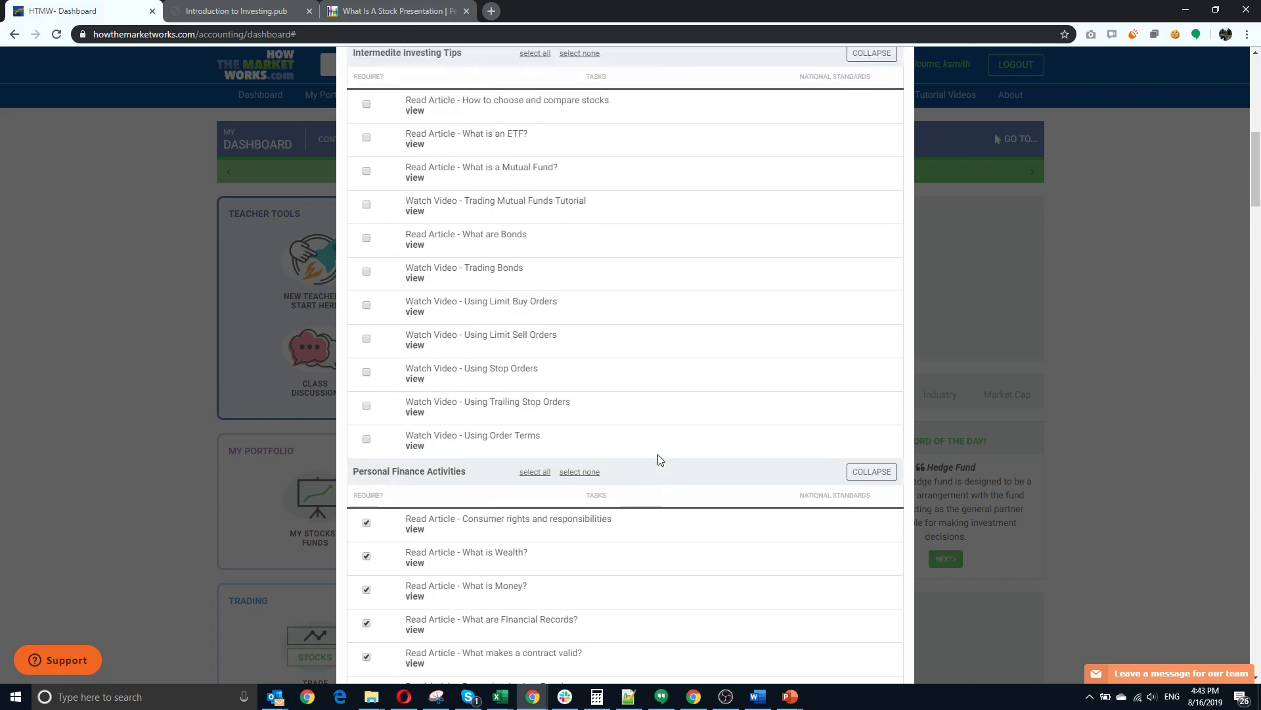
{"action": "scroll", "coordinate": [608, 451], "scroll_direction": "down", "scroll_amount": 10}
{"action": "scroll", "coordinate": [588, 421], "scroll_direction": "down", "scroll_amount": 6}
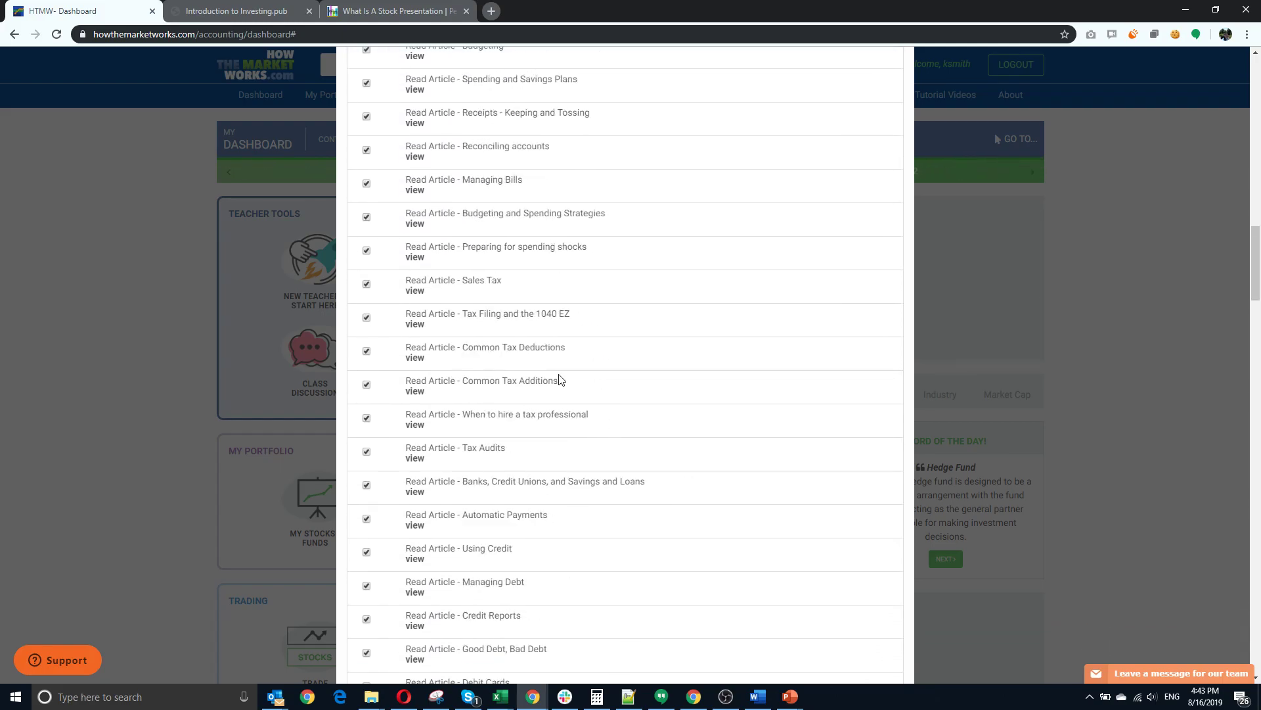
{"action": "scroll", "coordinate": [597, 465], "scroll_direction": "down", "scroll_amount": 7}
{"action": "scroll", "coordinate": [541, 483], "scroll_direction": "down", "scroll_amount": 14}
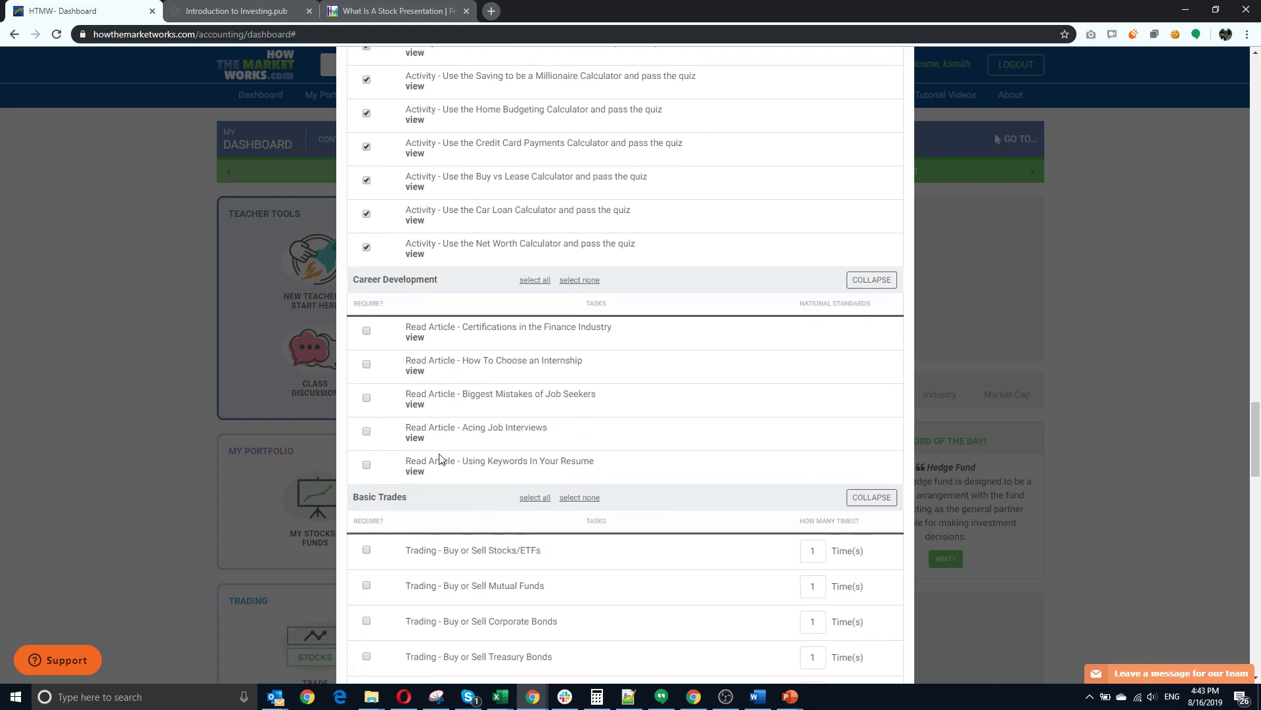
{"action": "scroll", "coordinate": [441, 458], "scroll_direction": "down", "scroll_amount": 4}
{"action": "scroll", "coordinate": [440, 458], "scroll_direction": "down", "scroll_amount": 9}
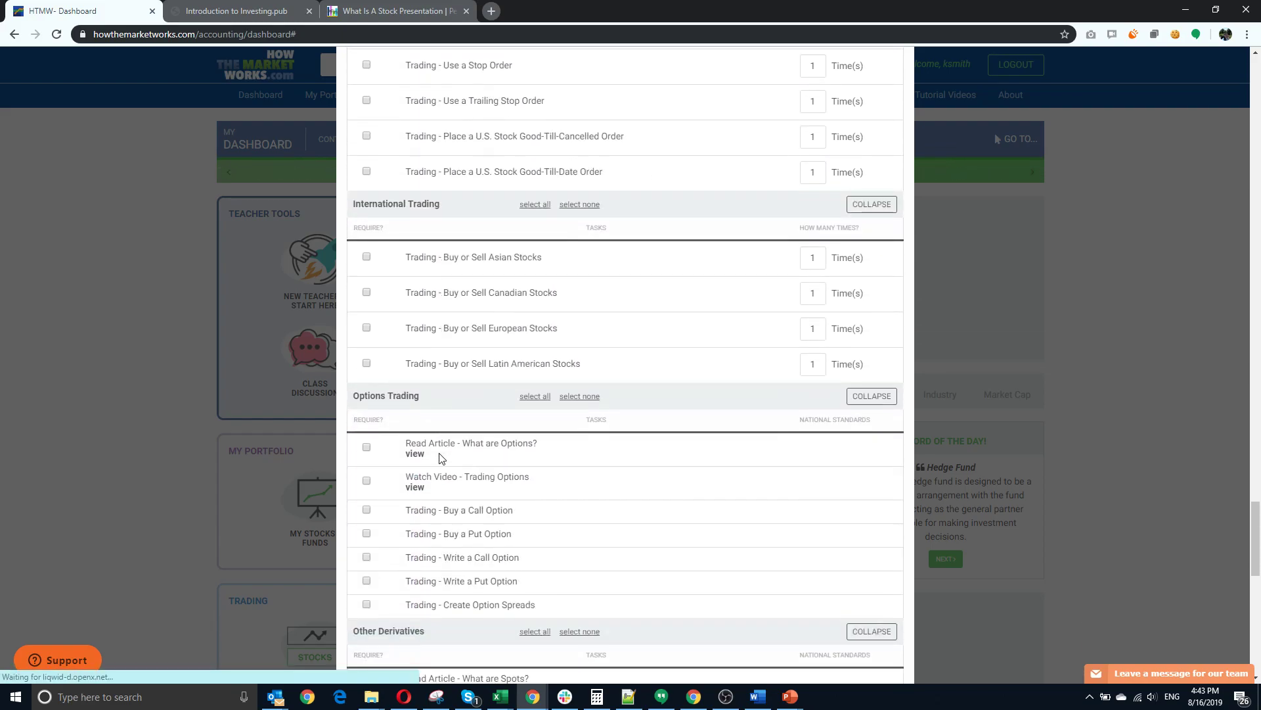
{"action": "scroll", "coordinate": [440, 459], "scroll_direction": "down", "scroll_amount": 5}
{"action": "scroll", "coordinate": [440, 459], "scroll_direction": "up", "scroll_amount": 20}
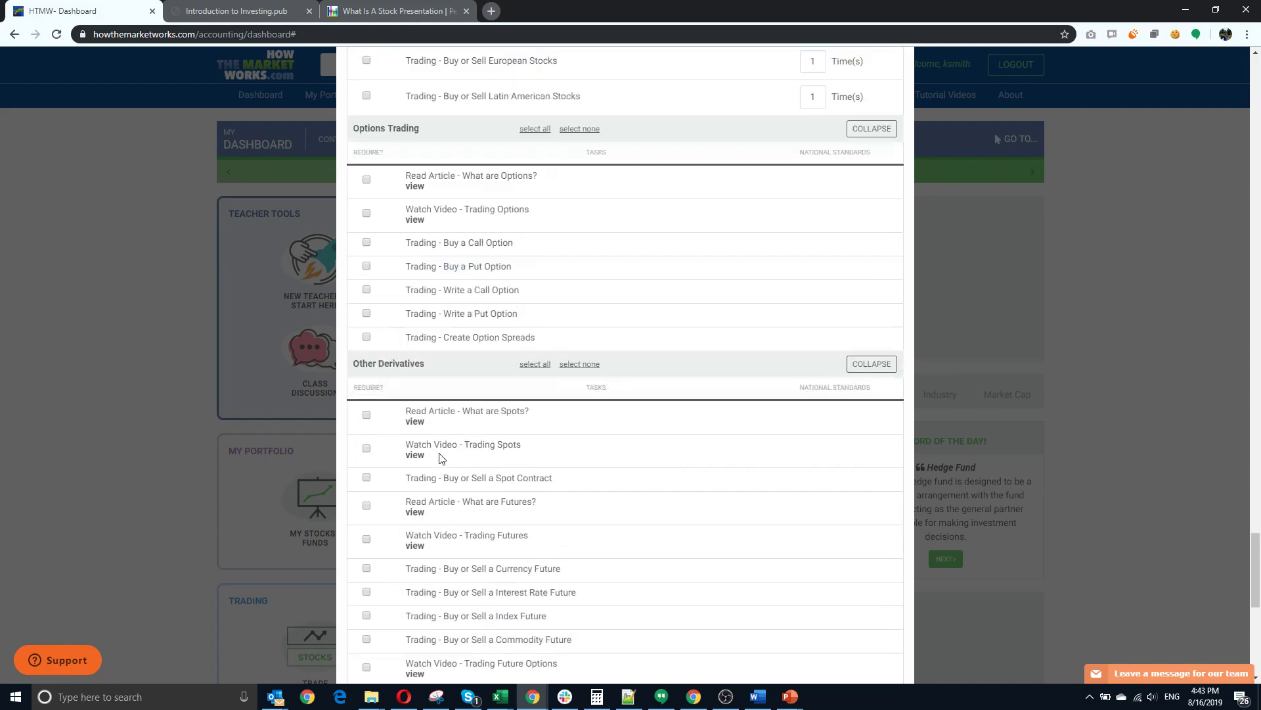
{"action": "scroll", "coordinate": [441, 459], "scroll_direction": "up", "scroll_amount": 20}
{"action": "scroll", "coordinate": [443, 451], "scroll_direction": "up", "scroll_amount": 3}
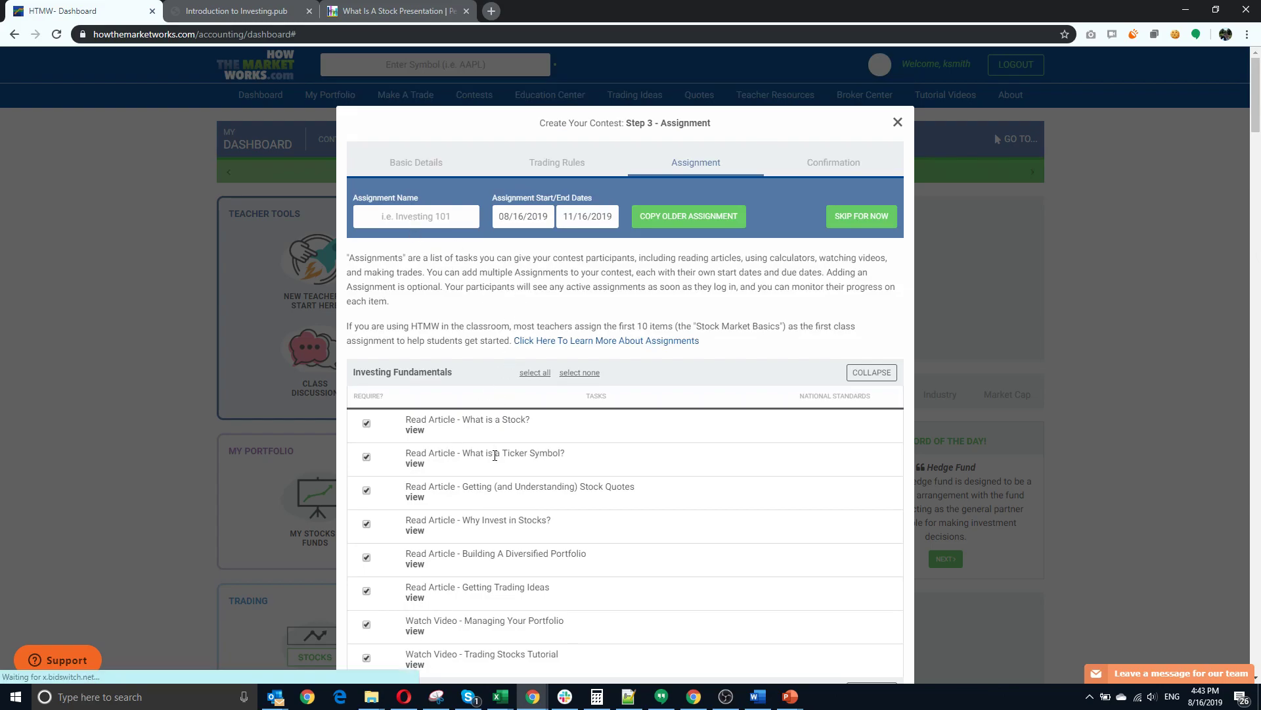
Name the assignment "My Week 1 Assignment"
{"action": "left_click", "coordinate": [413, 217]}
{"action": "type", "text": "My"}
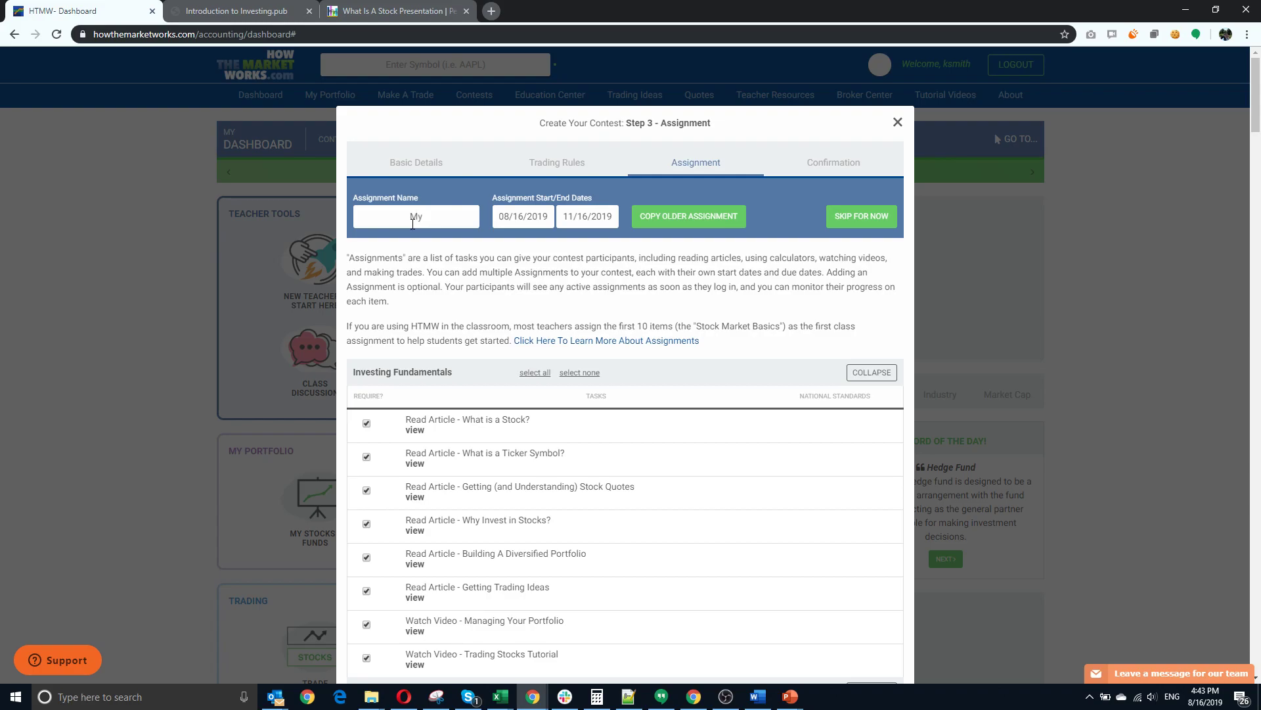
{"action": "type", "text": " Week 1 Assignment"}
View the "What is a Stock?" article in a separate tab through to its pop quiz, and close it
{"action": "scroll", "coordinate": [438, 376], "scroll_direction": "down", "scroll_amount": 3}
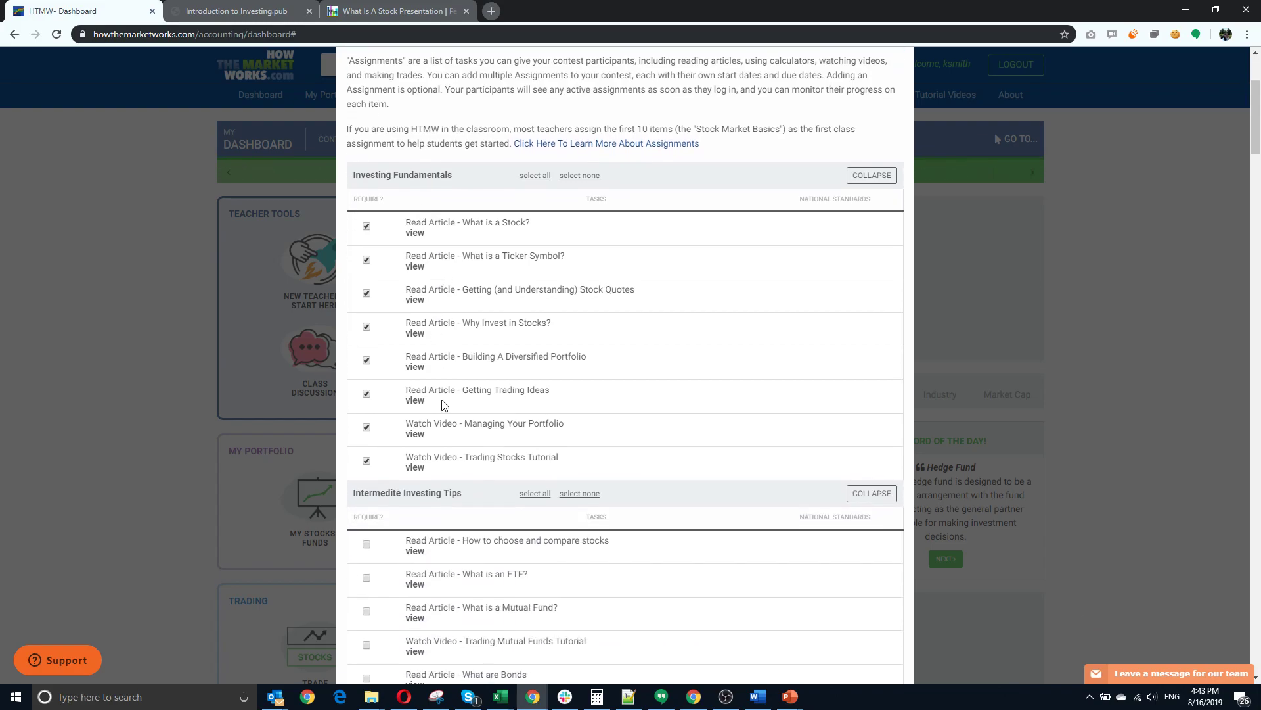
{"action": "right_click", "coordinate": [415, 233]}
{"action": "left_click", "coordinate": [448, 242]}
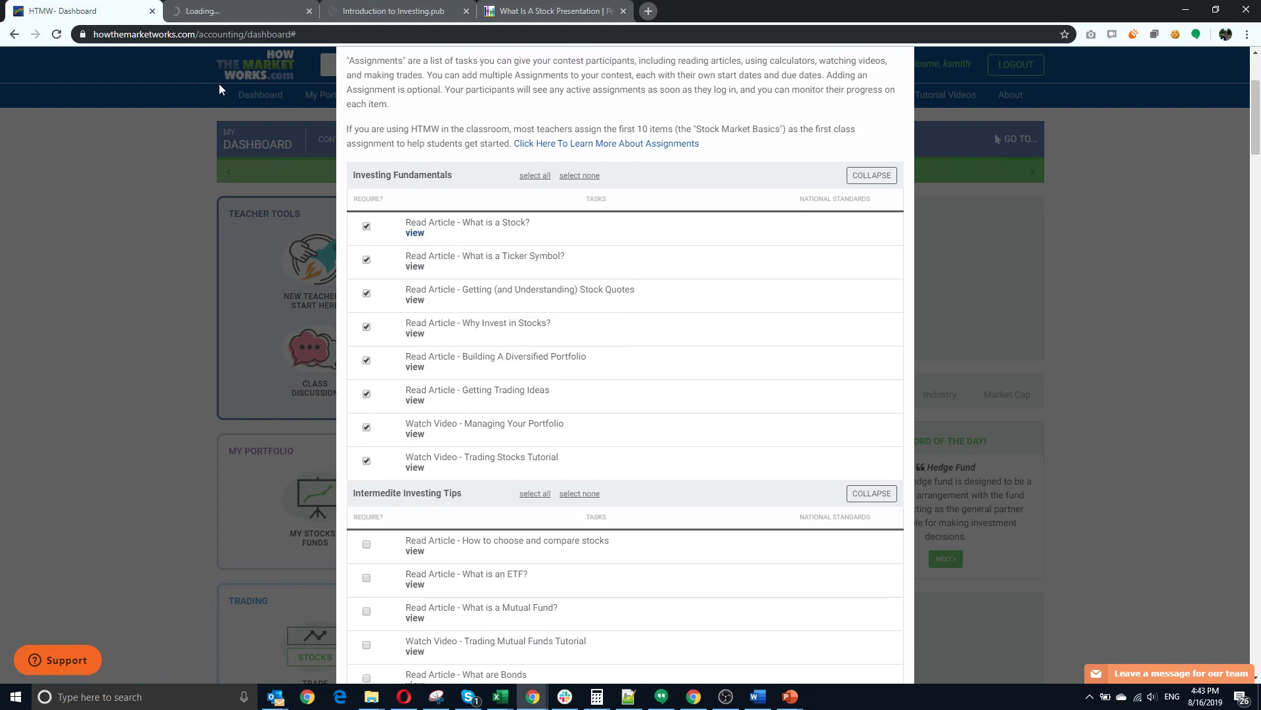
{"action": "left_click", "coordinate": [211, 10]}
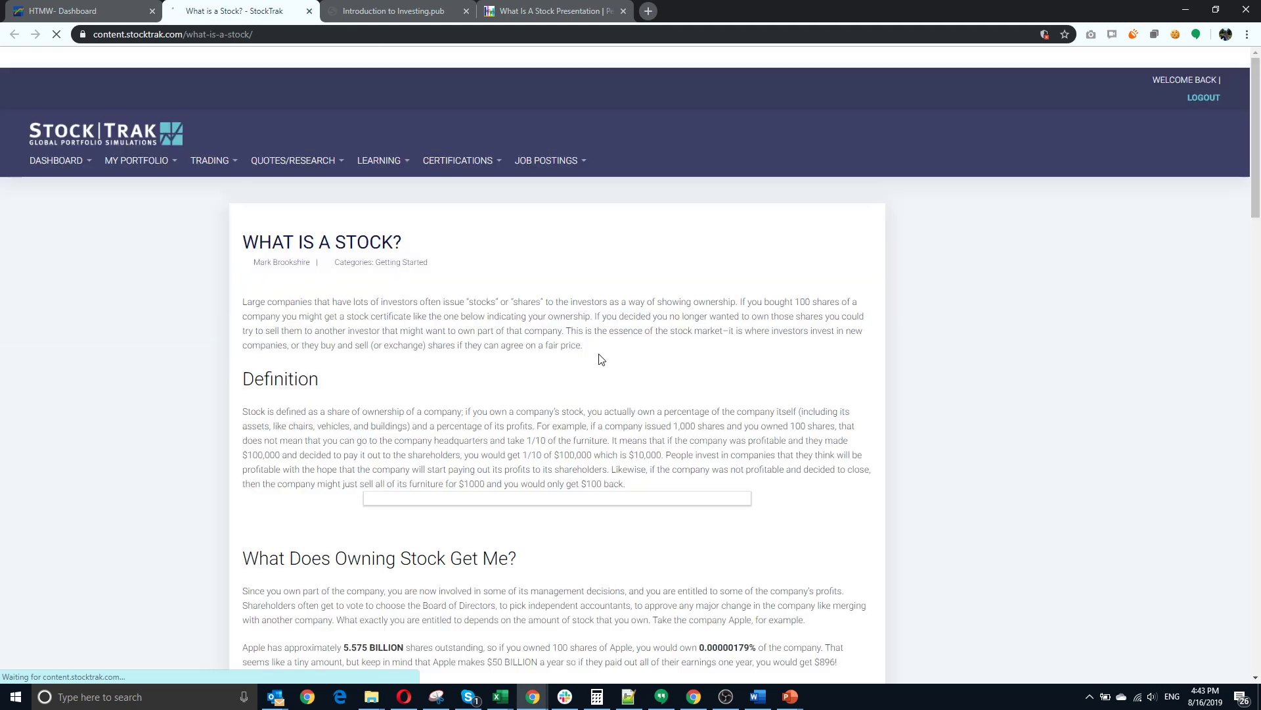
{"action": "scroll", "coordinate": [376, 358], "scroll_direction": "down", "scroll_amount": 10}
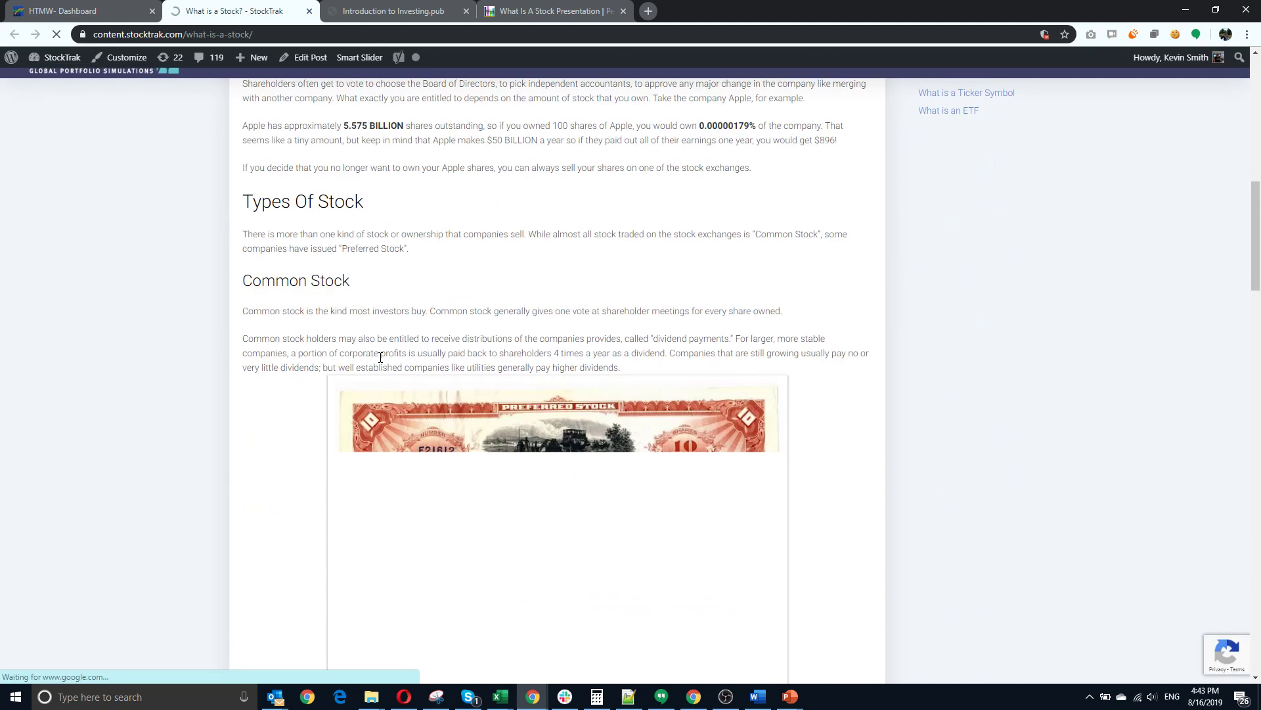
{"action": "scroll", "coordinate": [380, 357], "scroll_direction": "down", "scroll_amount": 15}
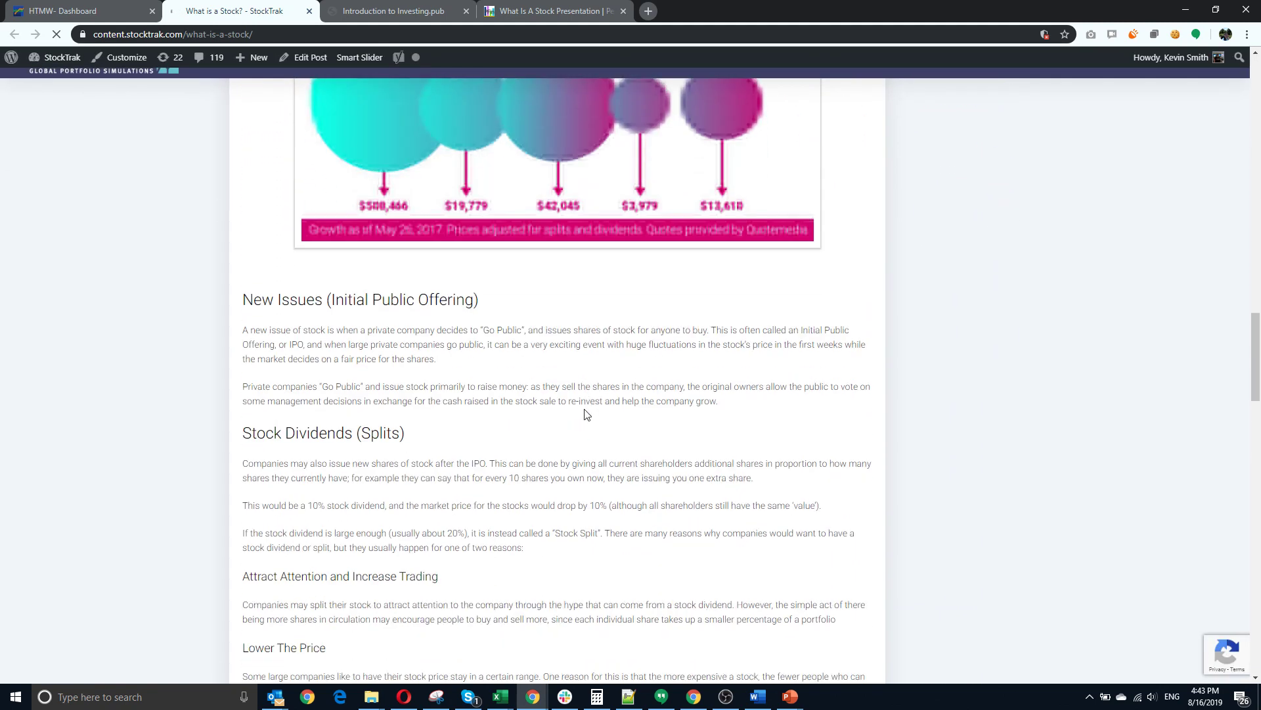
{"action": "scroll", "coordinate": [588, 414], "scroll_direction": "down", "scroll_amount": 12}
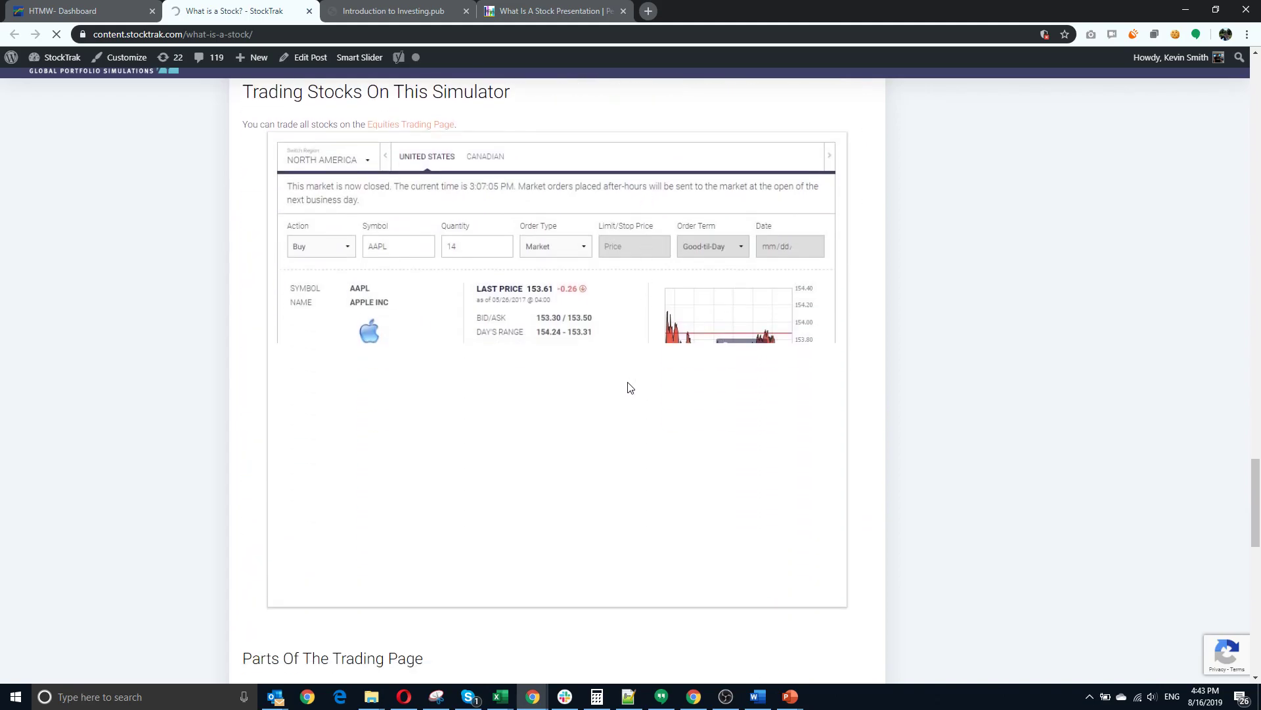
{"action": "scroll", "coordinate": [633, 388], "scroll_direction": "down", "scroll_amount": 8}
{"action": "left_click", "coordinate": [847, 418]}
{"action": "scroll", "coordinate": [451, 225], "scroll_direction": "down", "scroll_amount": 2}
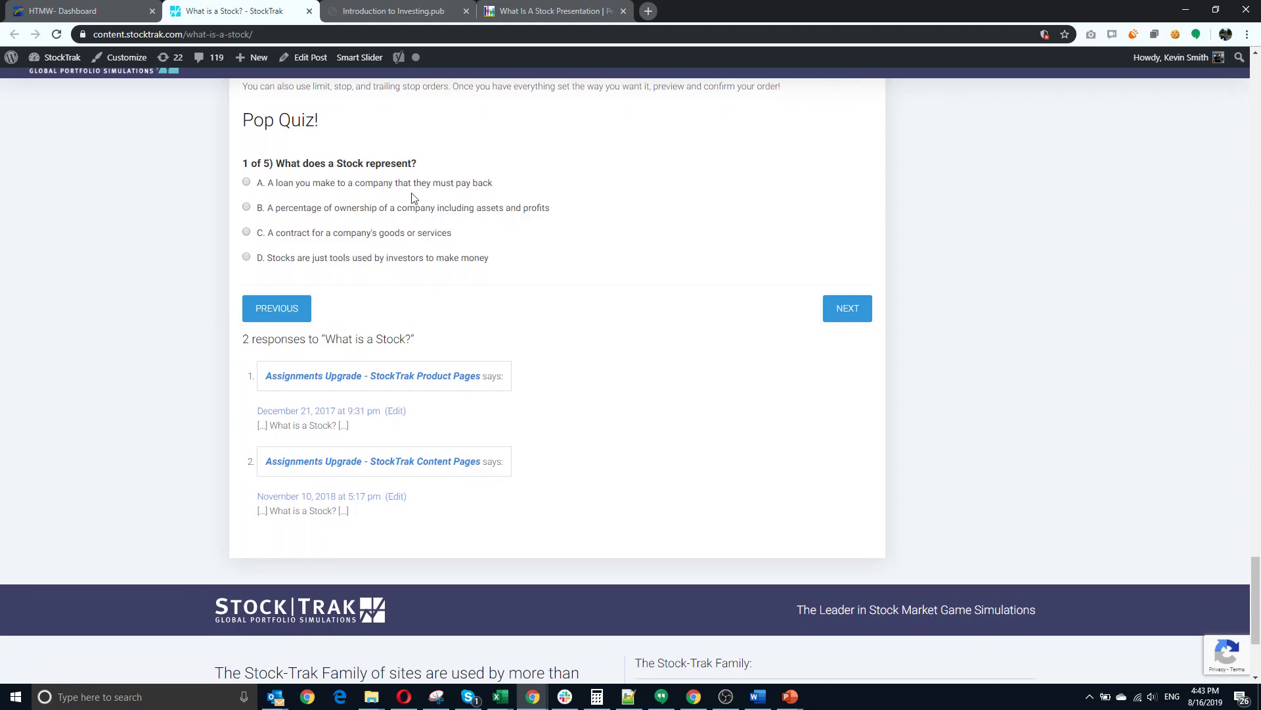
{"action": "left_click", "coordinate": [310, 11]}
Review the assignment's calculator activities and the Career Development, Basic Trades and Order Types tasks
{"action": "scroll", "coordinate": [549, 323], "scroll_direction": "down", "scroll_amount": 12}
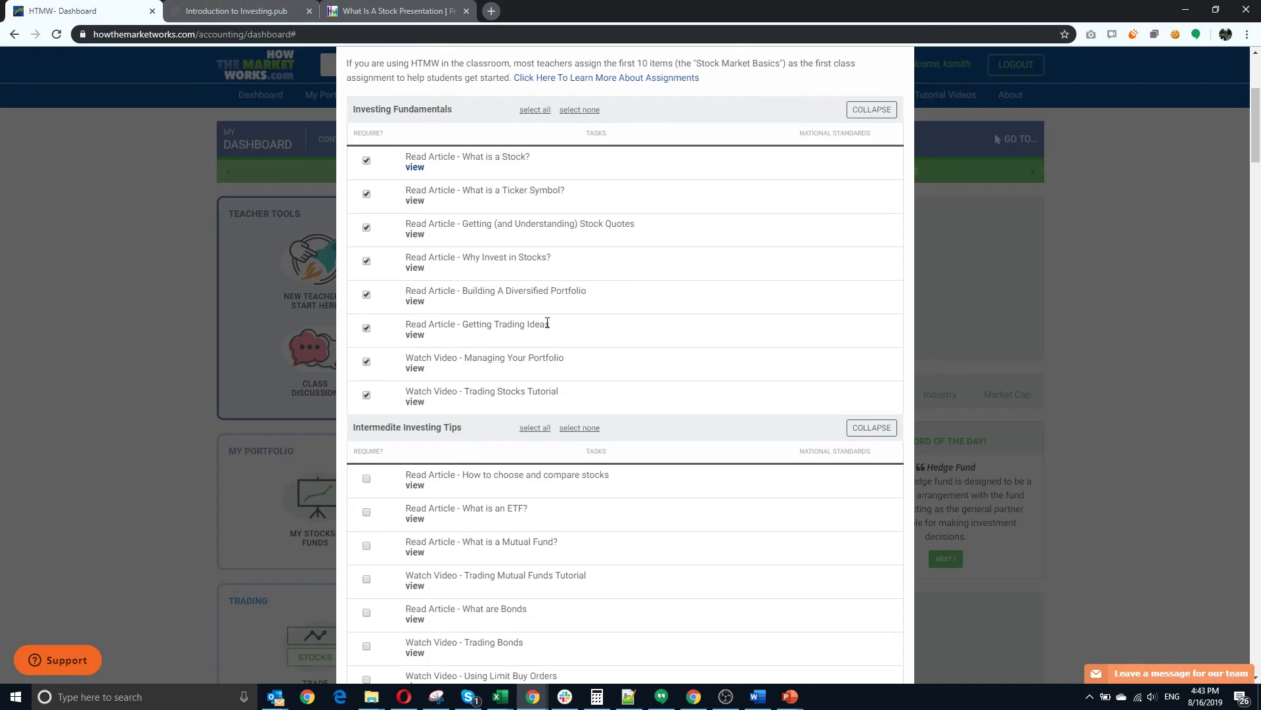
{"action": "scroll", "coordinate": [543, 325], "scroll_direction": "down", "scroll_amount": 20}
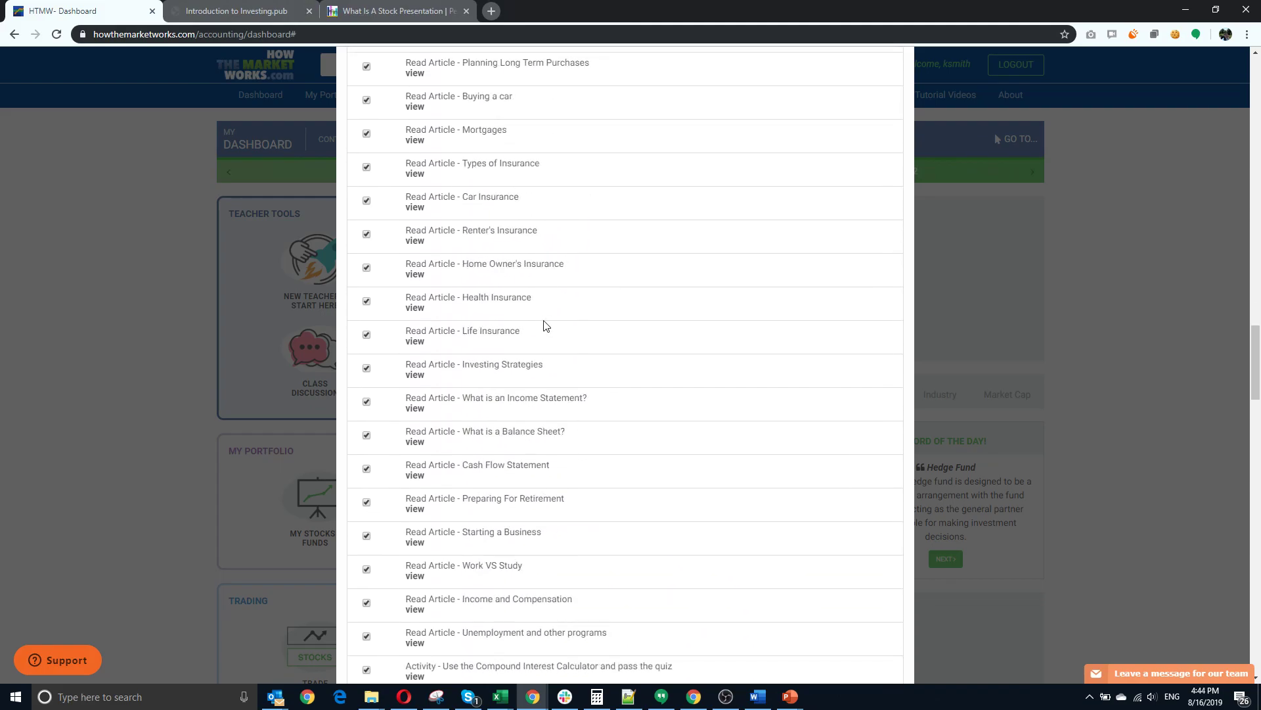
{"action": "scroll", "coordinate": [545, 321], "scroll_direction": "down", "scroll_amount": 12}
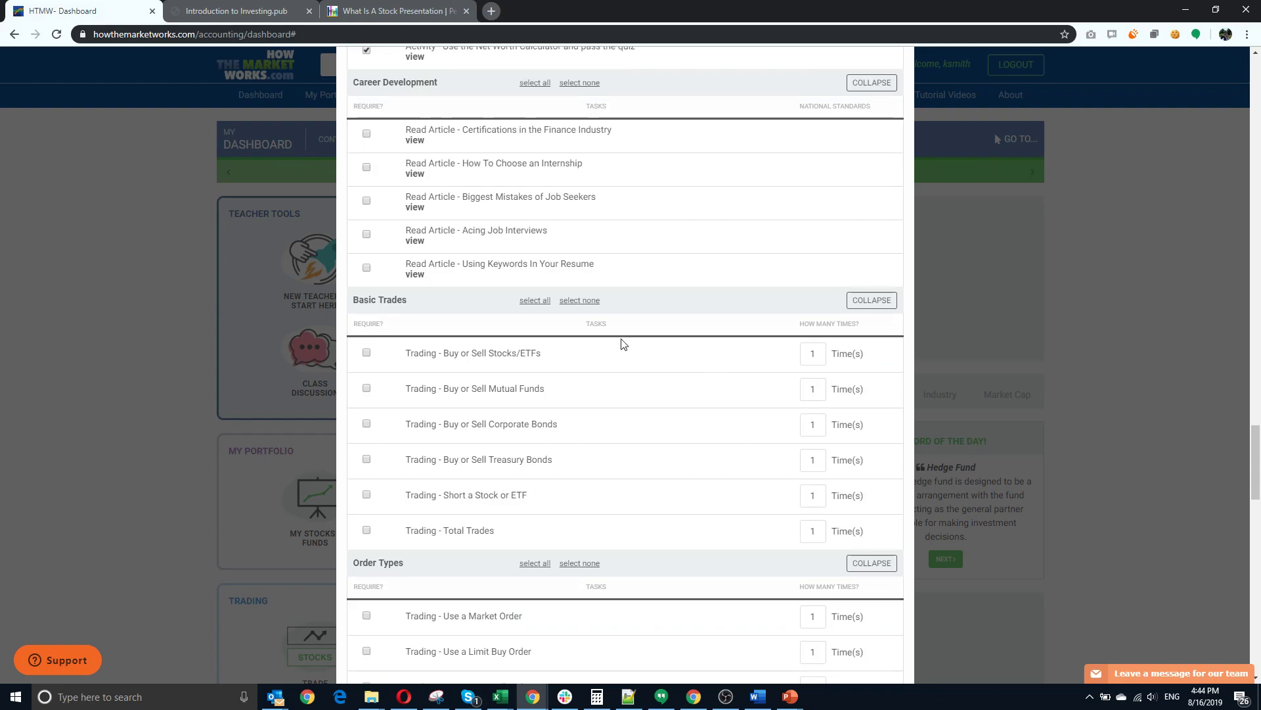
{"action": "scroll", "coordinate": [600, 333], "scroll_direction": "up", "scroll_amount": 4}
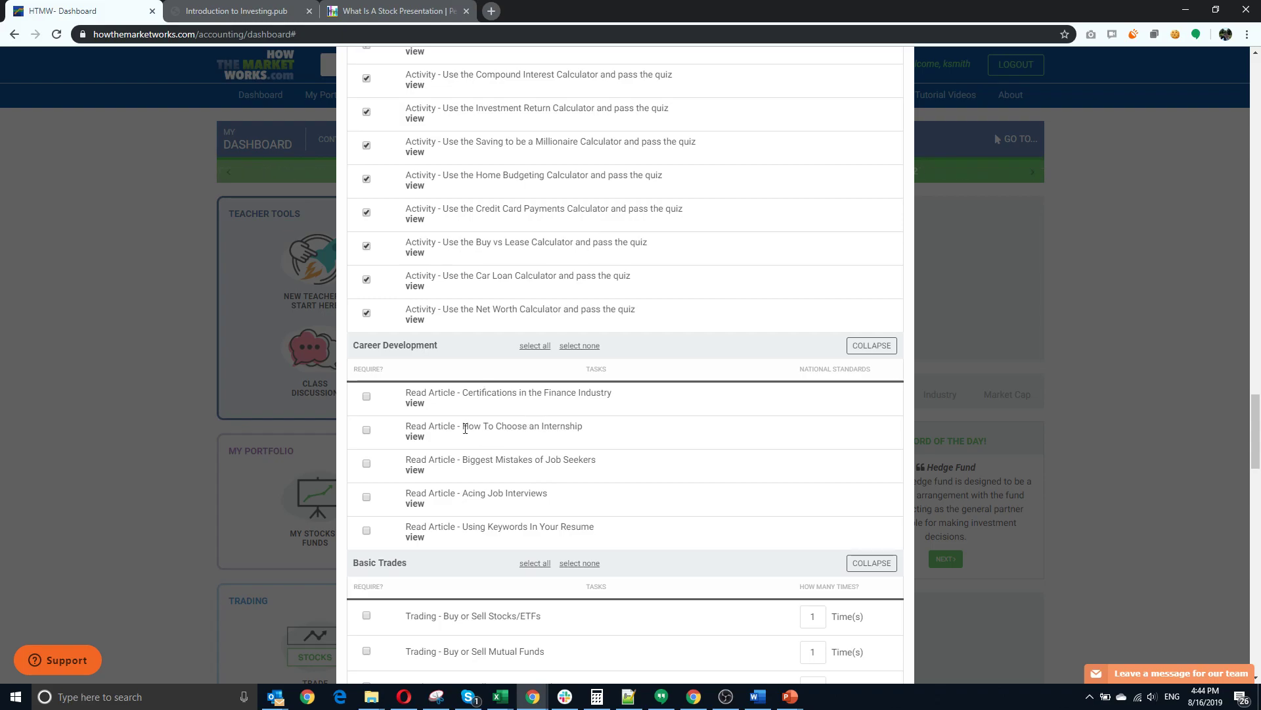
{"action": "scroll", "coordinate": [496, 402], "scroll_direction": "down", "scroll_amount": 5}
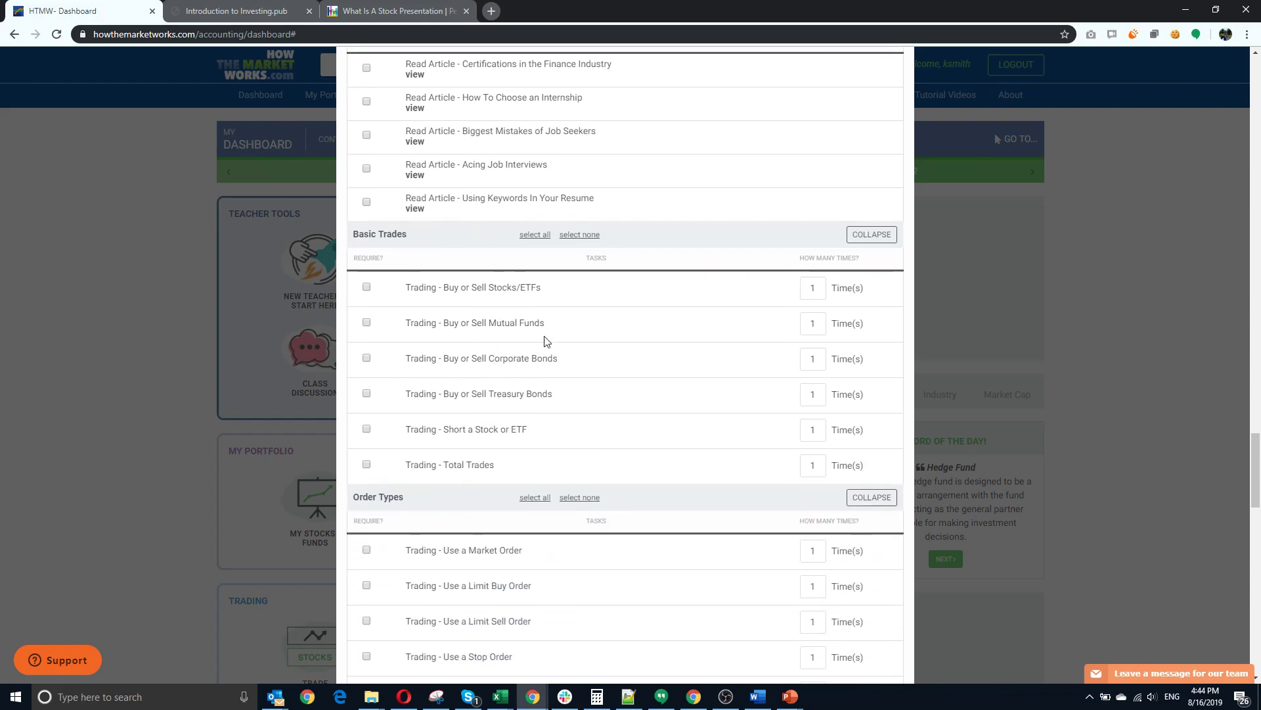
{"action": "scroll", "coordinate": [499, 407], "scroll_direction": "down", "scroll_amount": 2}
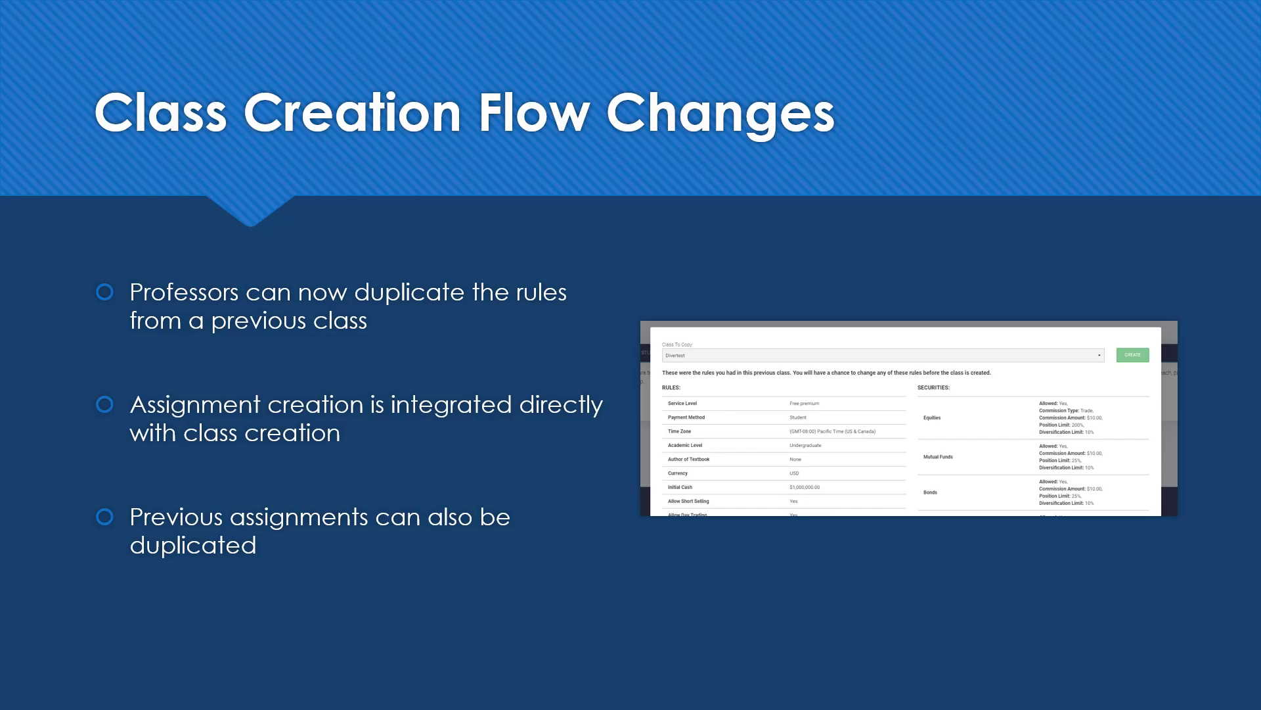
{"action": "key", "text": "Right"}
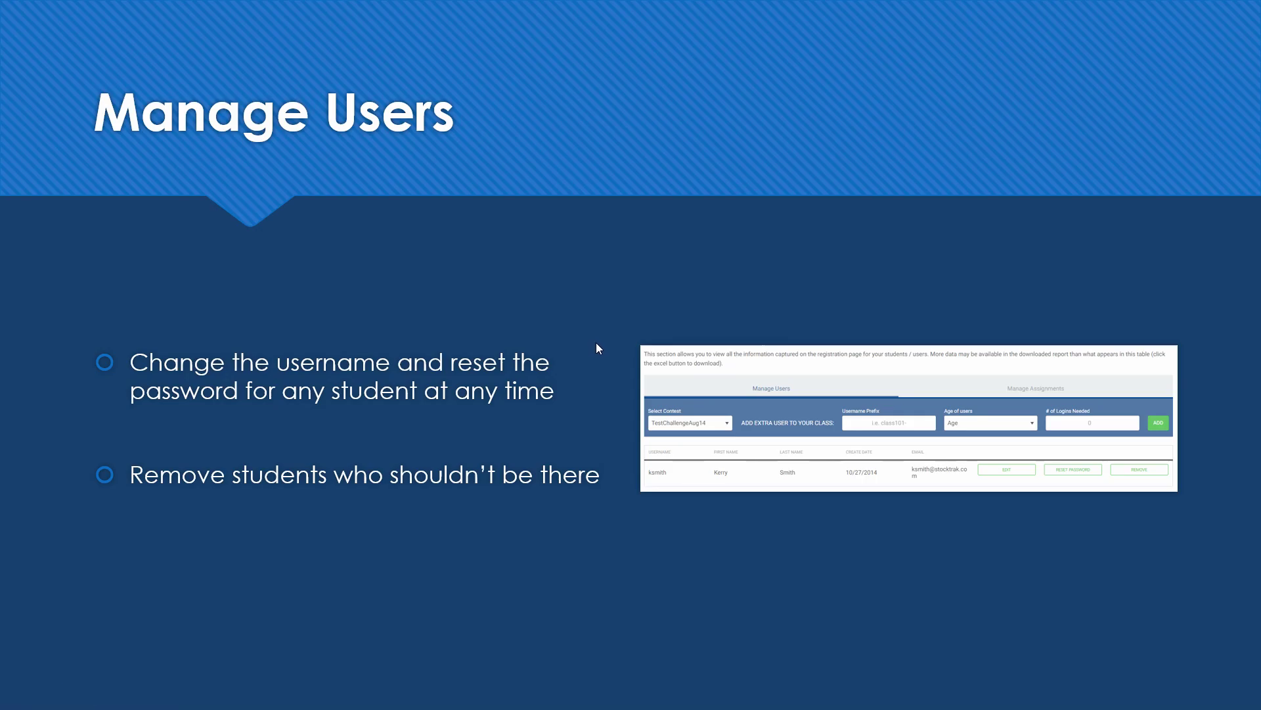
Return to the HowTheMarketWorks site, dismiss the contest creation dialog and open the My Contests page
{"action": "key", "text": "alt+Tab"}
{"action": "left_click", "coordinate": [201, 311]}
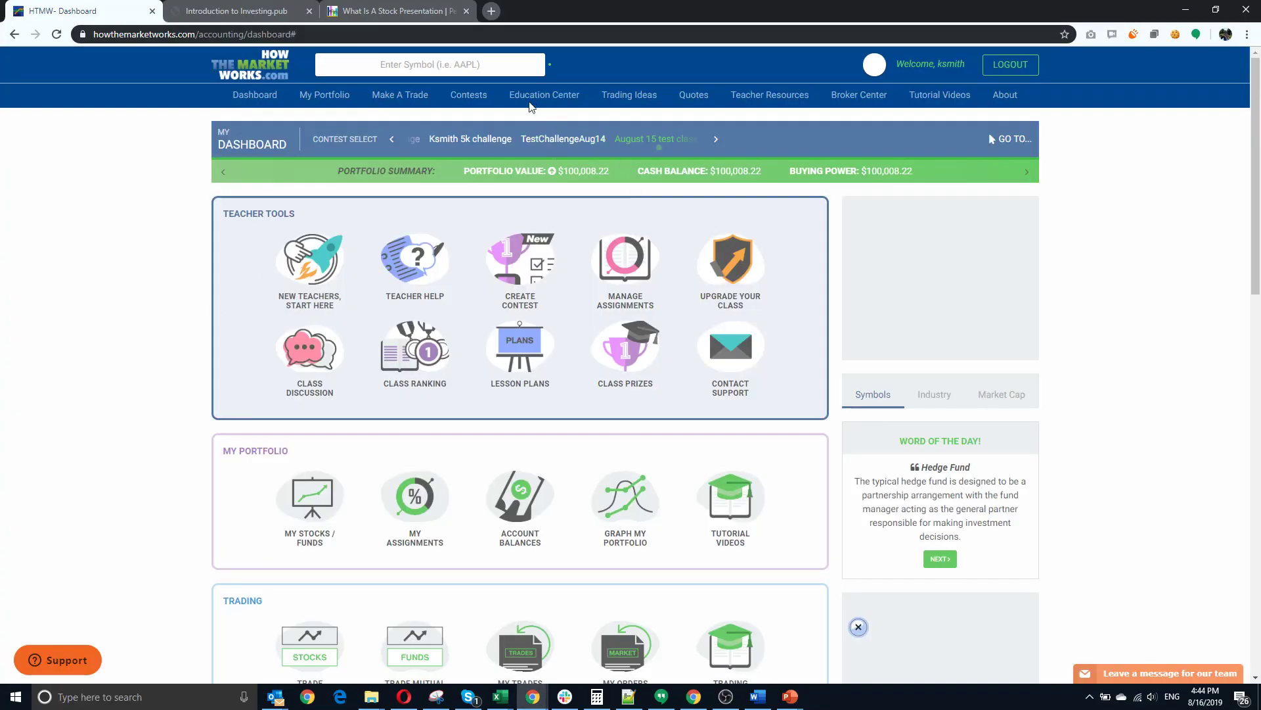
{"action": "mouse_move", "coordinate": [468, 95]}
{"action": "left_click", "coordinate": [494, 117]}
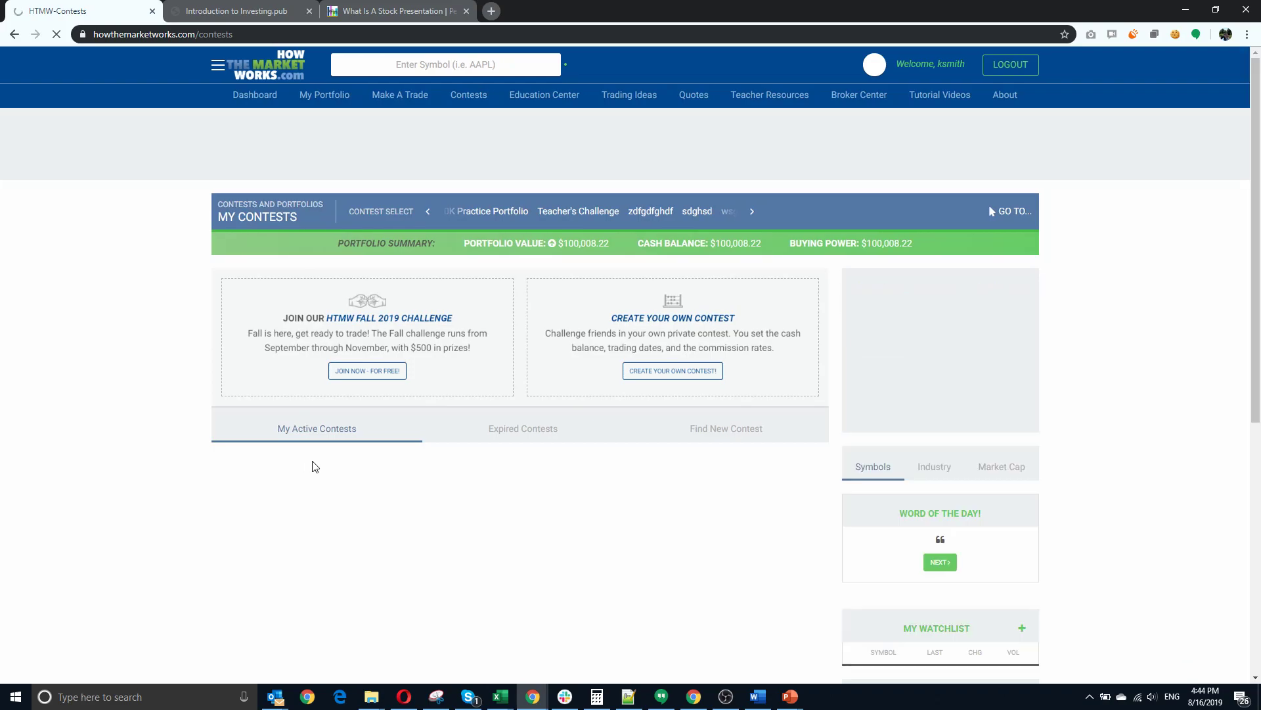
Open user management for the August 15 test class contest and look through its list of student accounts
{"action": "scroll", "coordinate": [526, 427], "scroll_direction": "down", "scroll_amount": 2}
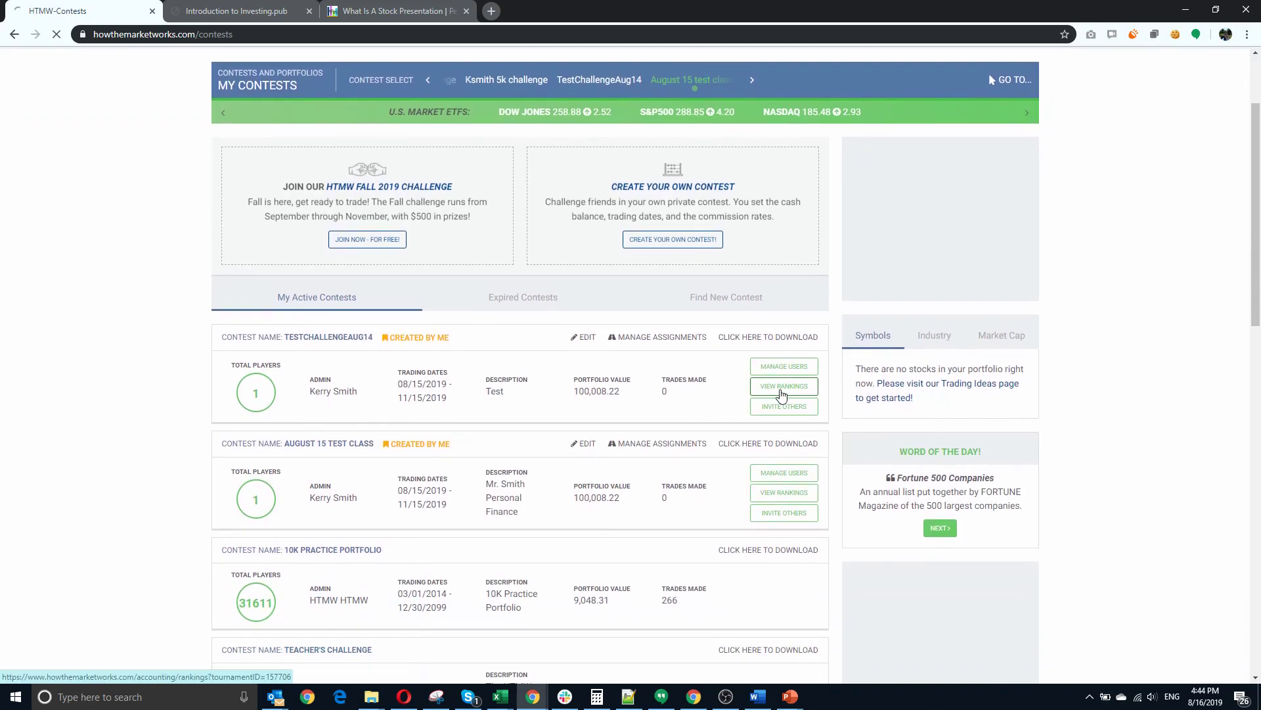
{"action": "left_click", "coordinate": [786, 373]}
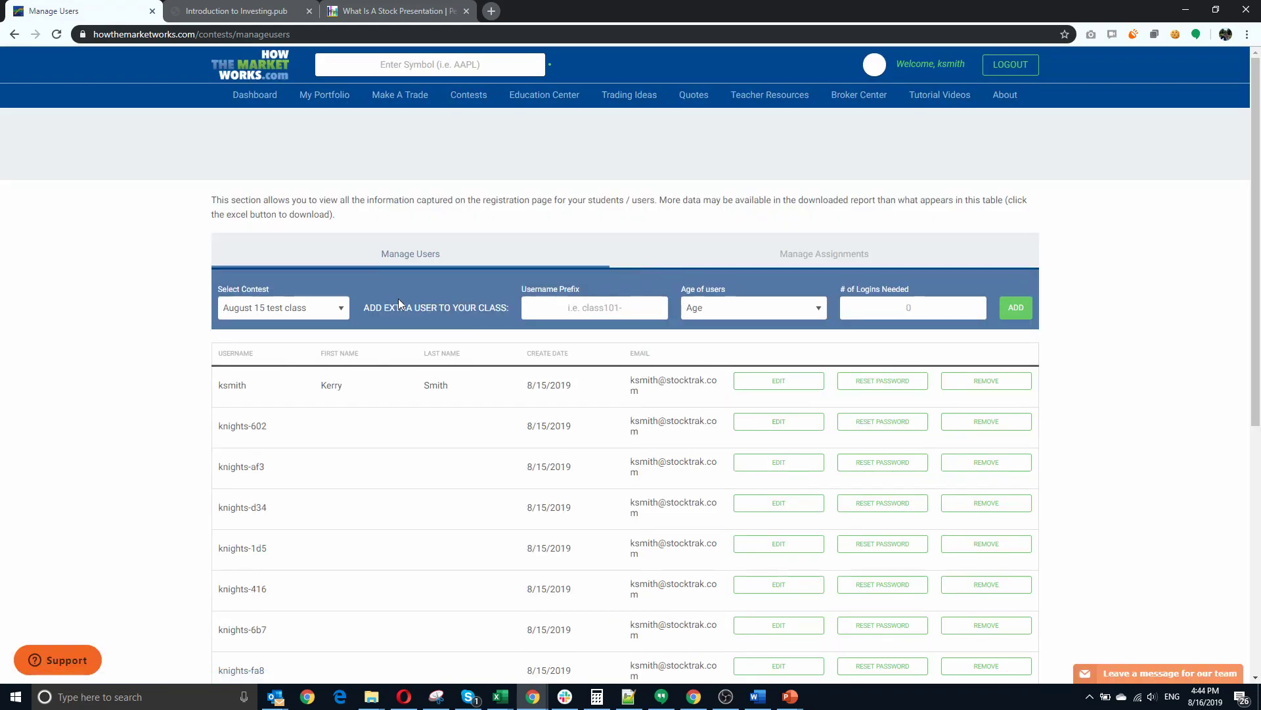
{"action": "scroll", "coordinate": [360, 332], "scroll_direction": "down", "scroll_amount": 2}
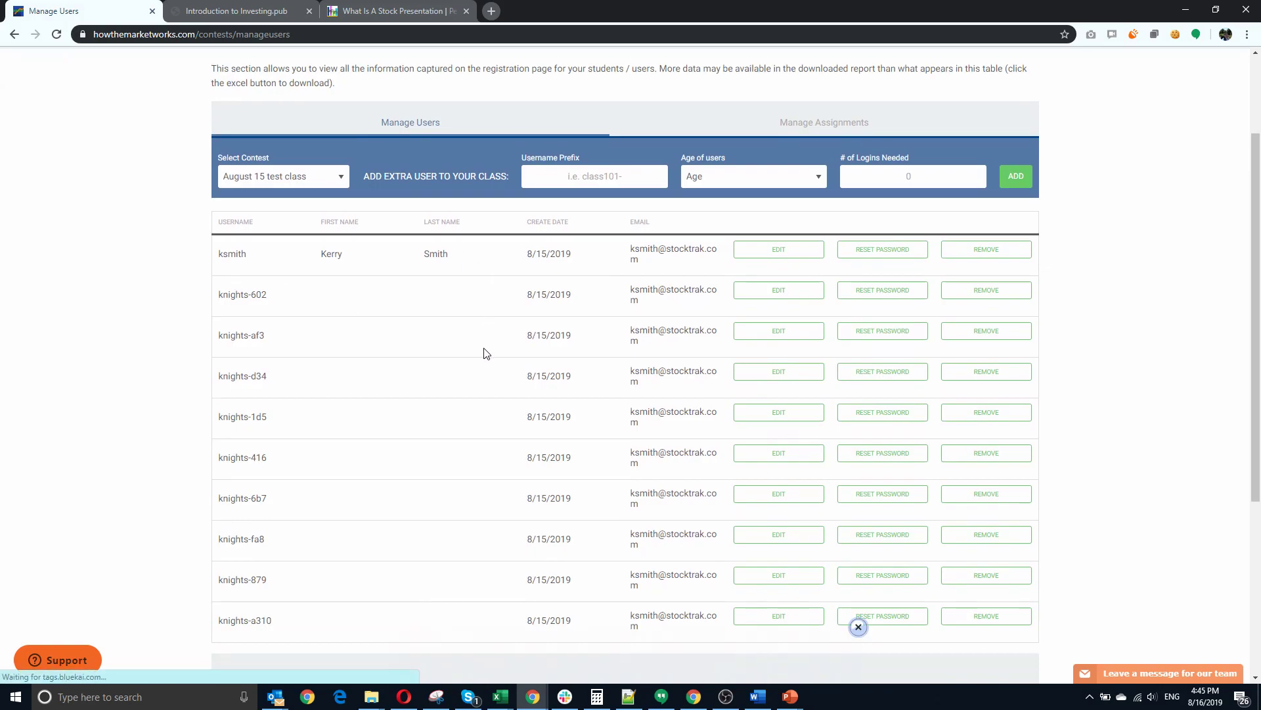
{"action": "scroll", "coordinate": [486, 353], "scroll_direction": "down", "scroll_amount": 1}
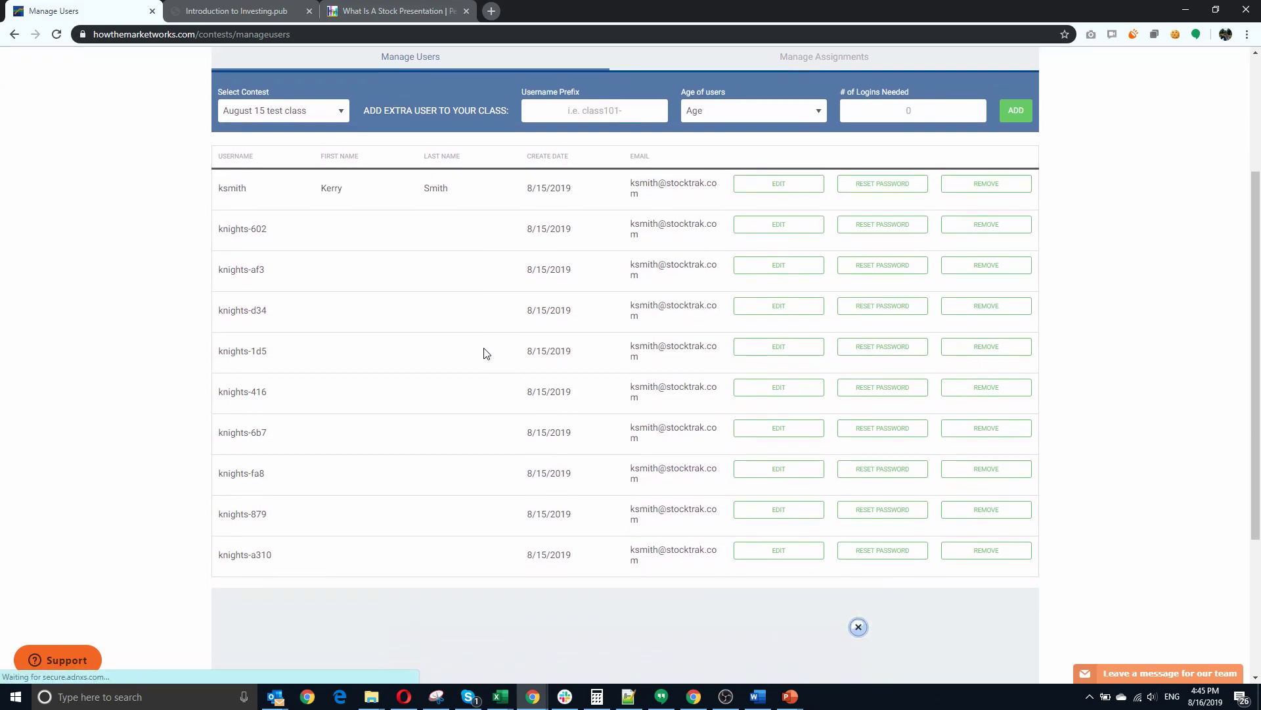
View the username editing and password reset dialogs for the first student account, closing each without changes
{"action": "left_click", "coordinate": [779, 224]}
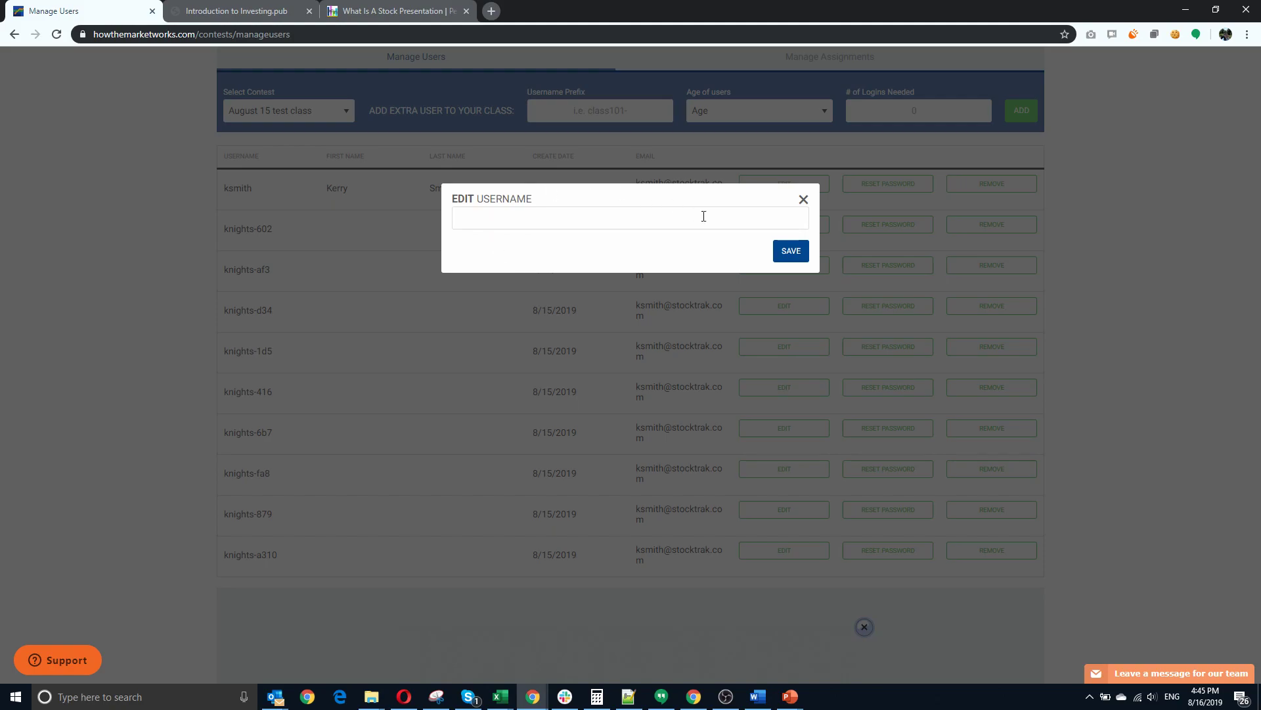
{"action": "left_click", "coordinate": [802, 201]}
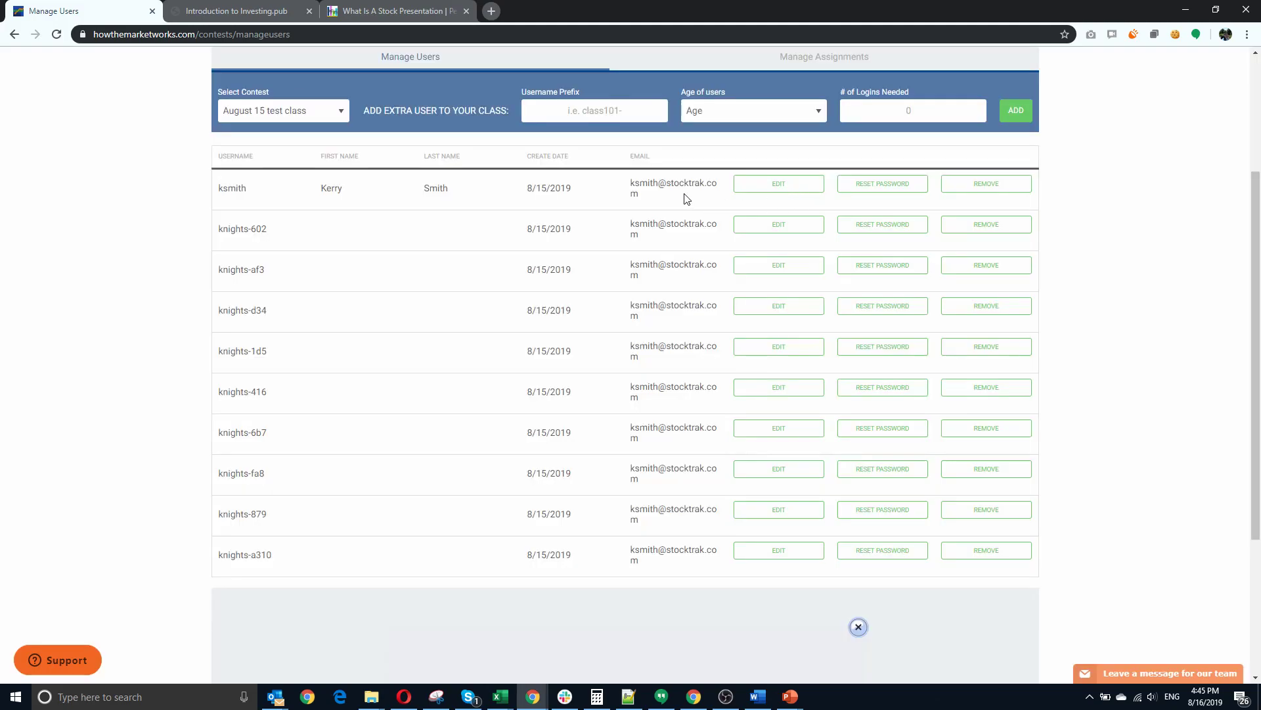
{"action": "left_click", "coordinate": [877, 226]}
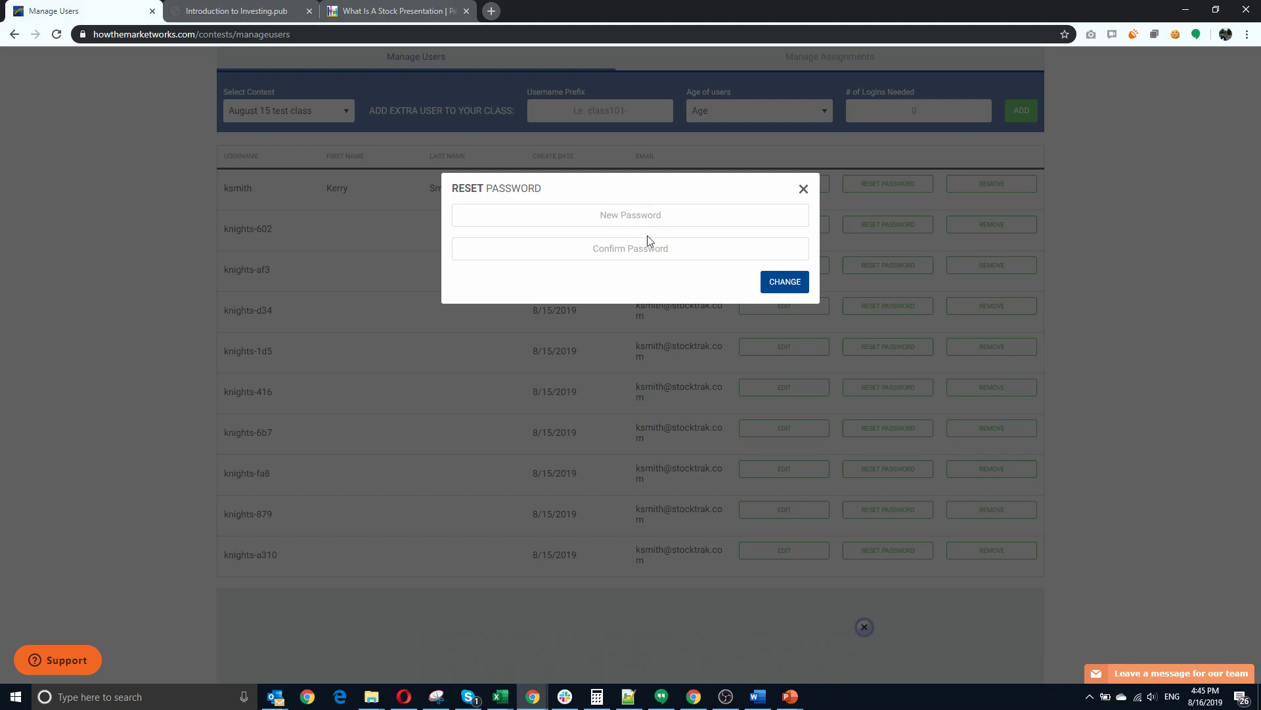
{"action": "left_click", "coordinate": [803, 188]}
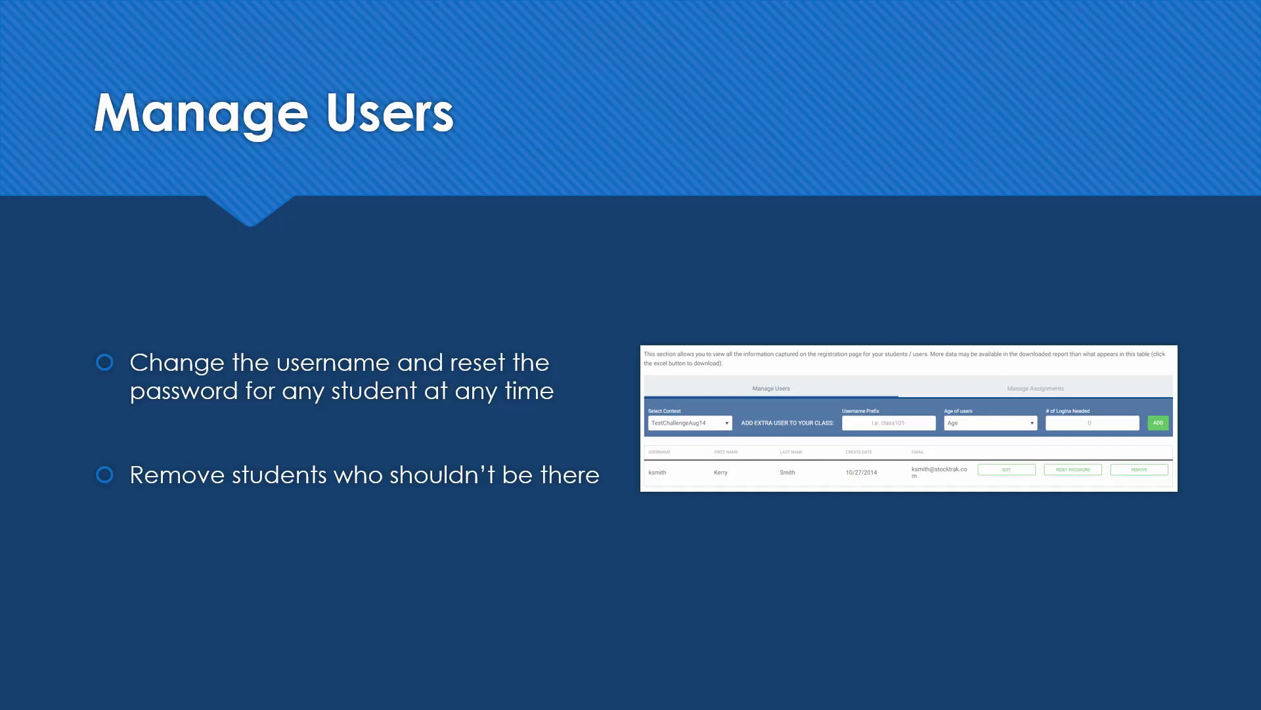
Advance the presentation to the "Generate Accounts" slide and switch back to the Manage Users page in the browser
{"action": "key", "text": "Right"}
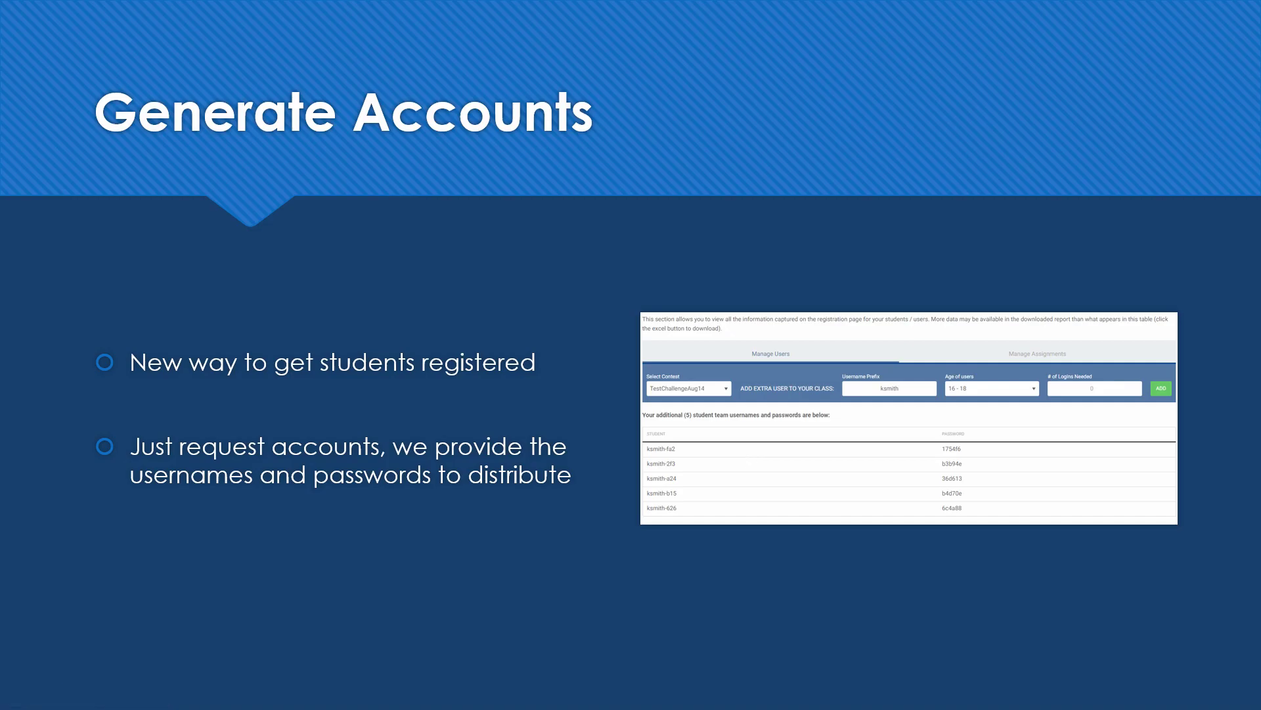
{"action": "key", "text": "alt+Tab"}
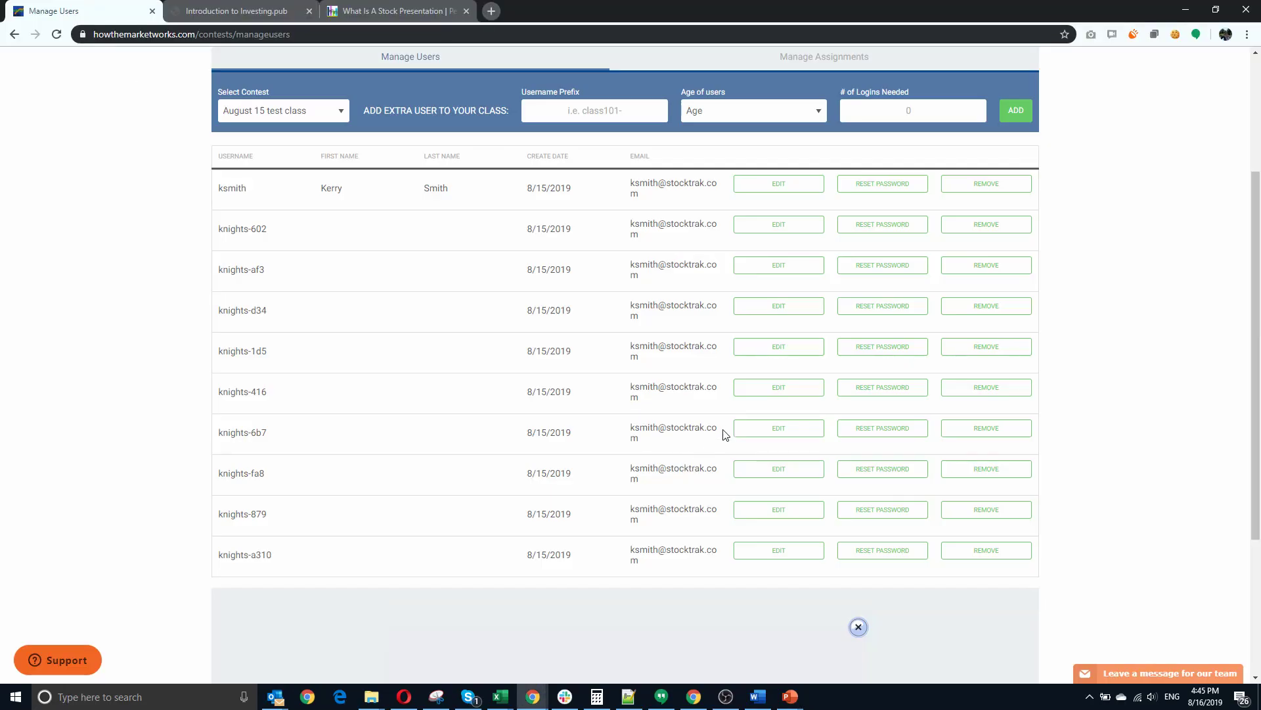
Add 5 extra logins to the August 15 test class with username prefix "knight" and user age 16 - 18
{"action": "scroll", "coordinate": [690, 430], "scroll_direction": "up", "scroll_amount": 3}
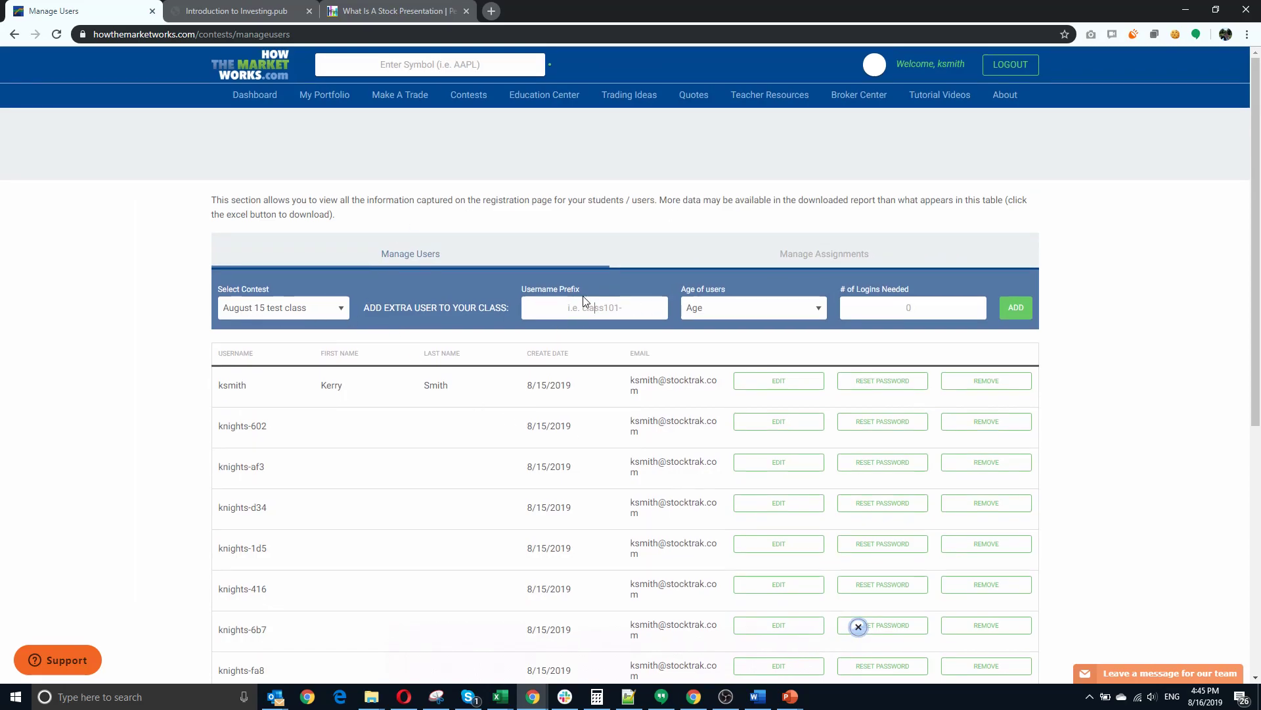
{"action": "type", "text": "ksmith"}
{"action": "key", "text": "BackSpace"}
{"action": "key", "text": "BackSpace"}
{"action": "type", "text": "night"}
{"action": "left_click", "coordinate": [777, 309]}
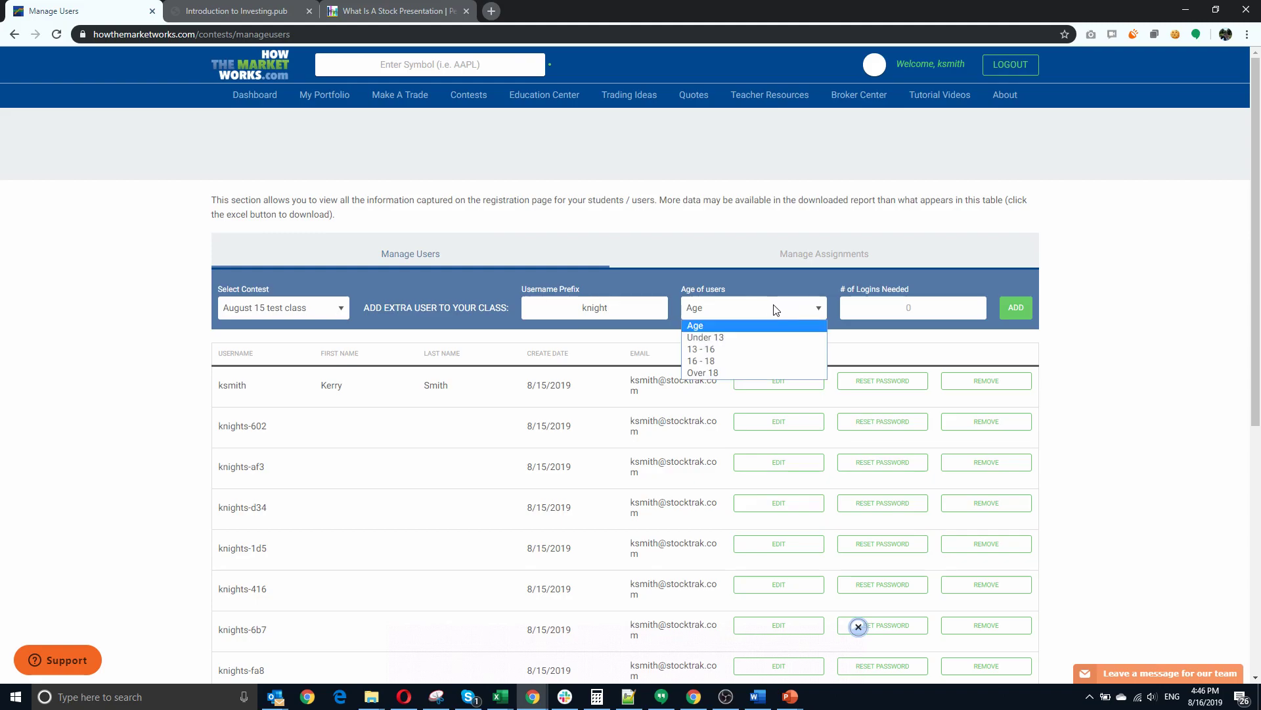
{"action": "left_click", "coordinate": [719, 363]}
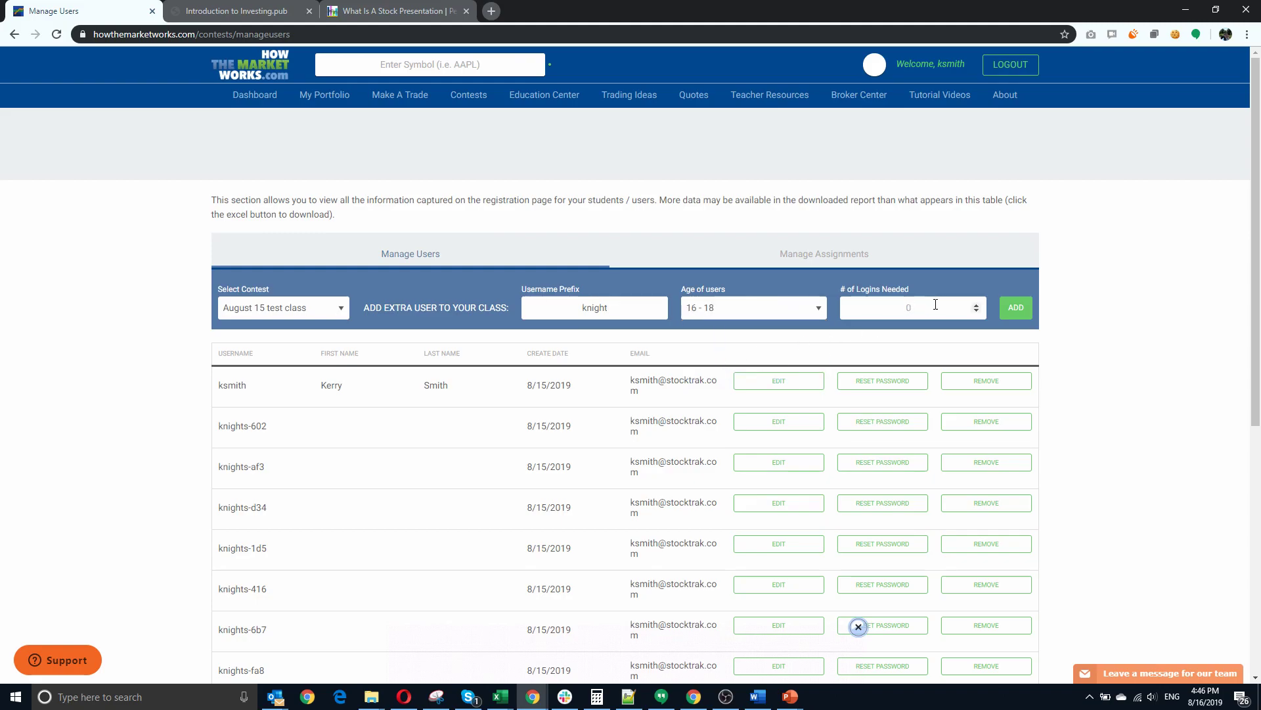
{"action": "type", "text": "5"}
{"action": "left_click", "coordinate": [1017, 307]}
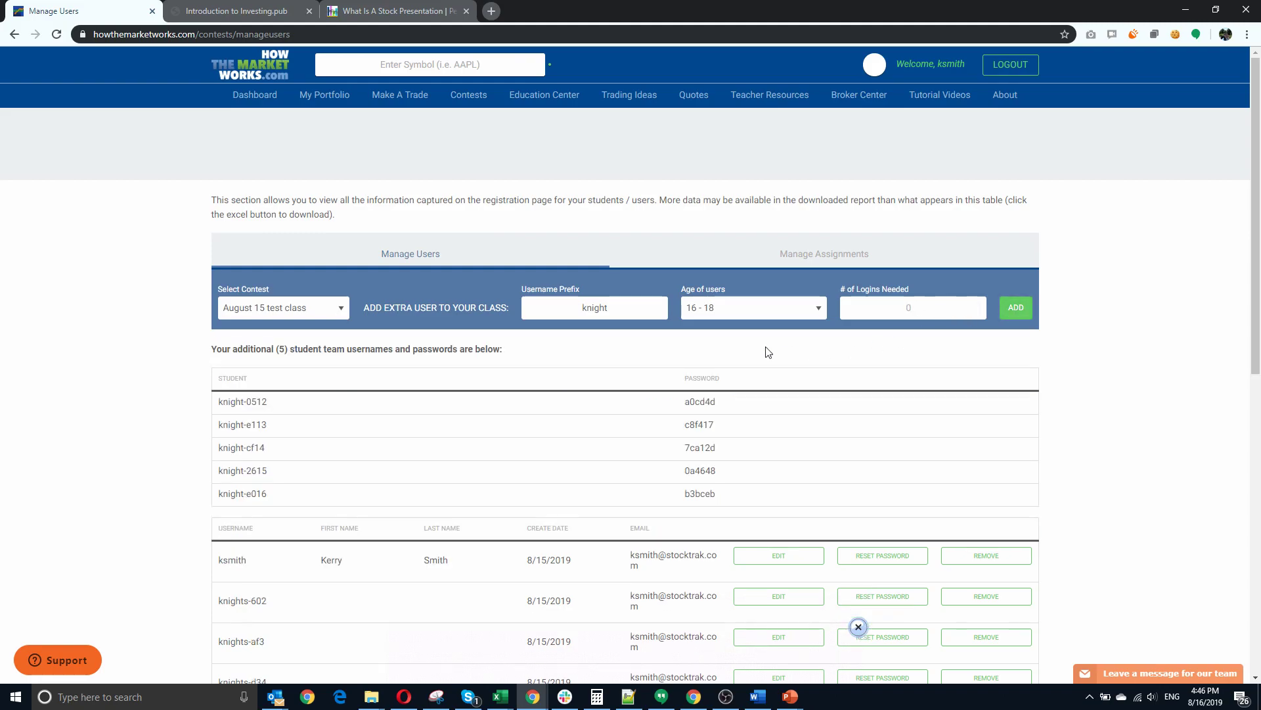
Review the generated student usernames and their matching passwords, highlighting the first pair
{"action": "scroll", "coordinate": [417, 389], "scroll_direction": "down", "scroll_amount": 2}
{"action": "left_click_drag", "start_coordinate": [220, 272], "coordinate": [277, 274]}
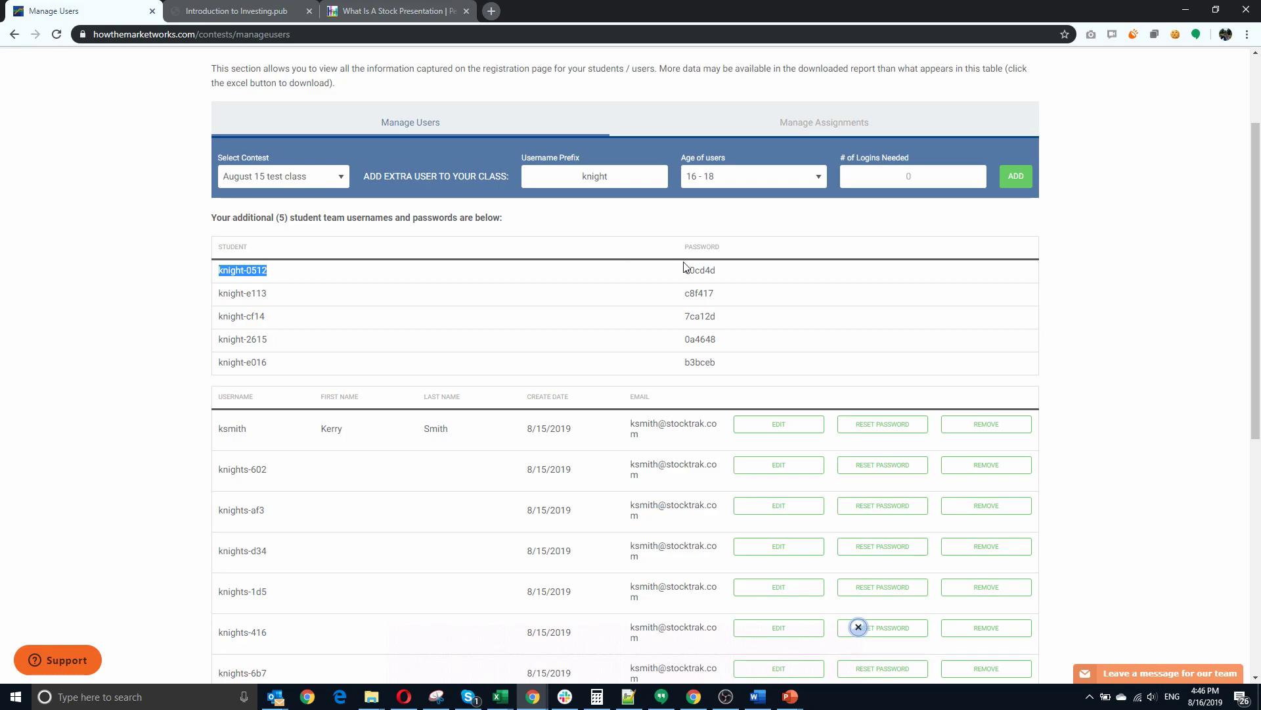
{"action": "left_click_drag", "start_coordinate": [684, 270], "coordinate": [718, 276]}
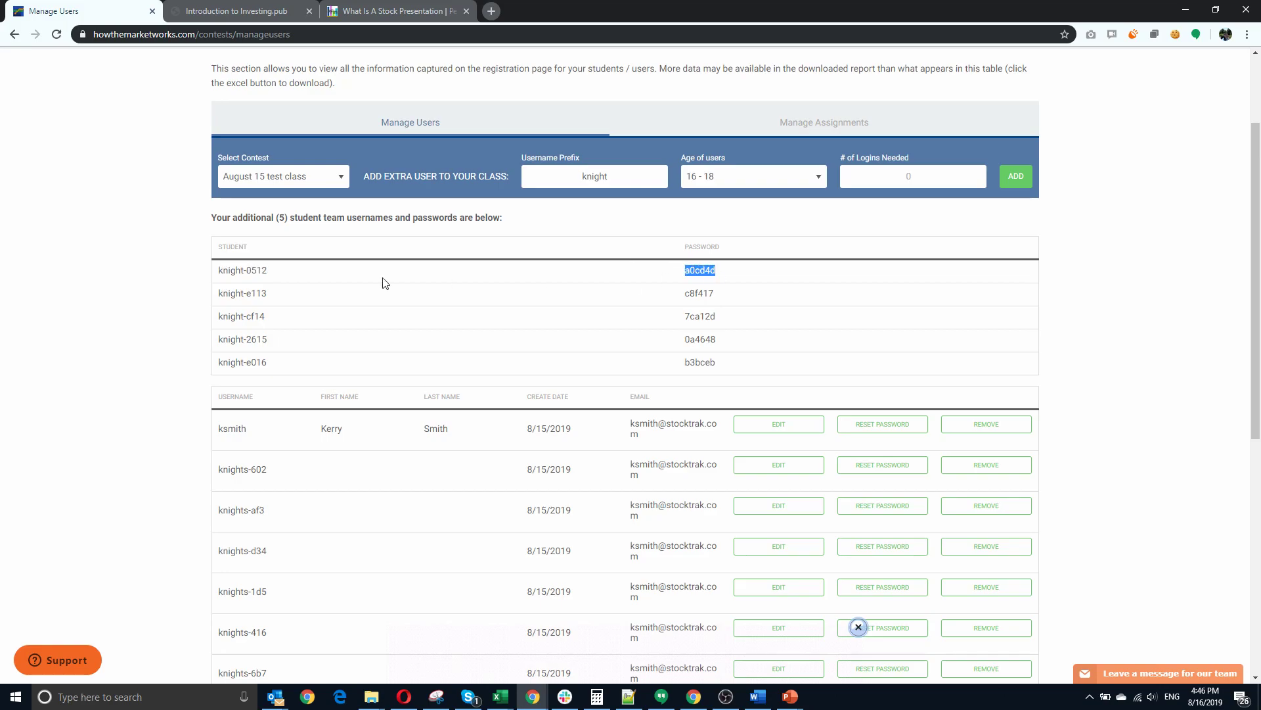
{"action": "left_click_drag", "start_coordinate": [220, 272], "coordinate": [270, 275]}
{"action": "left_click_drag", "start_coordinate": [594, 287], "coordinate": [726, 360]}
{"action": "left_click", "coordinate": [726, 360]}
Open the username editor for the fourth student account in the user list and close it without changes
{"action": "scroll", "coordinate": [266, 338], "scroll_direction": "down", "scroll_amount": 4}
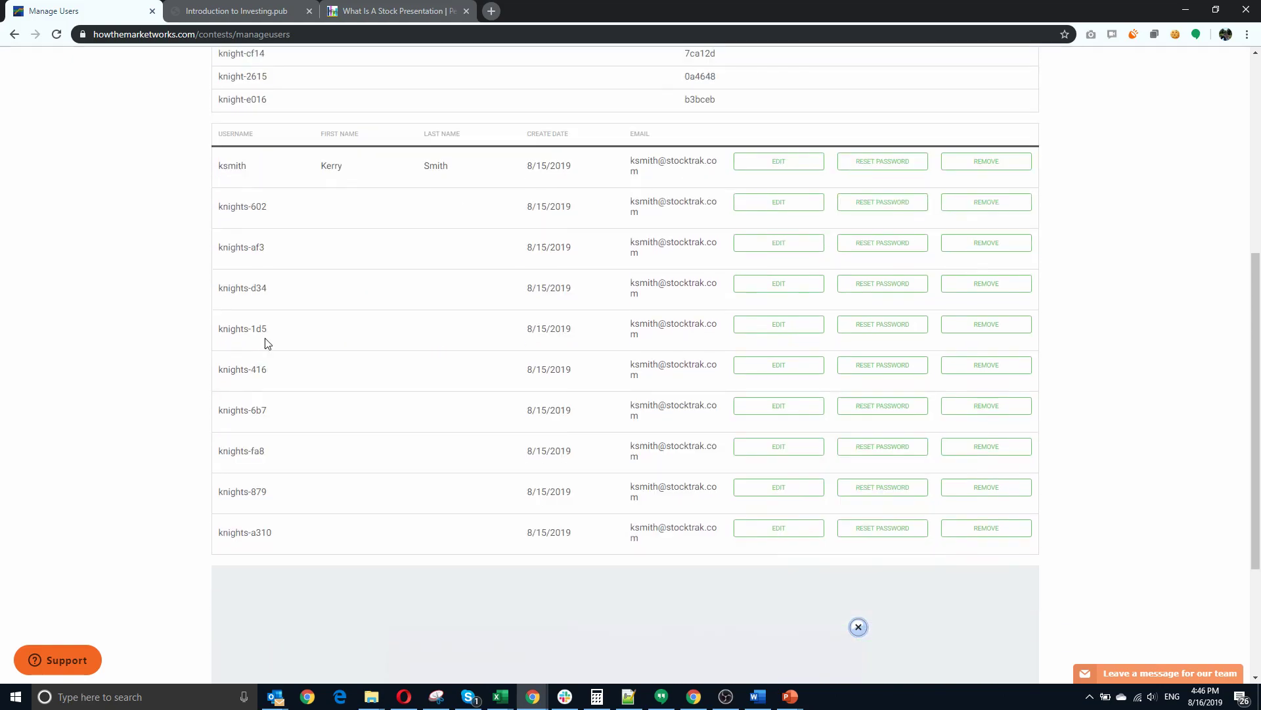
{"action": "left_click", "coordinate": [777, 327]}
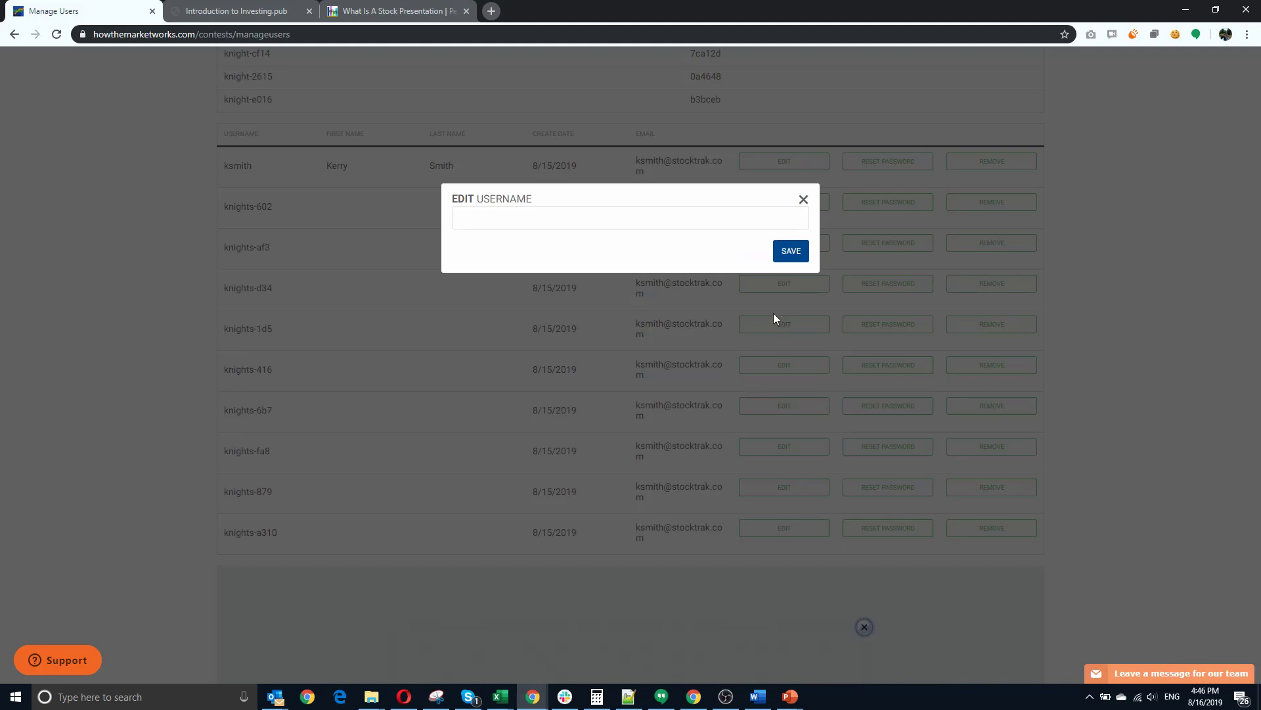
{"action": "left_click", "coordinate": [803, 200]}
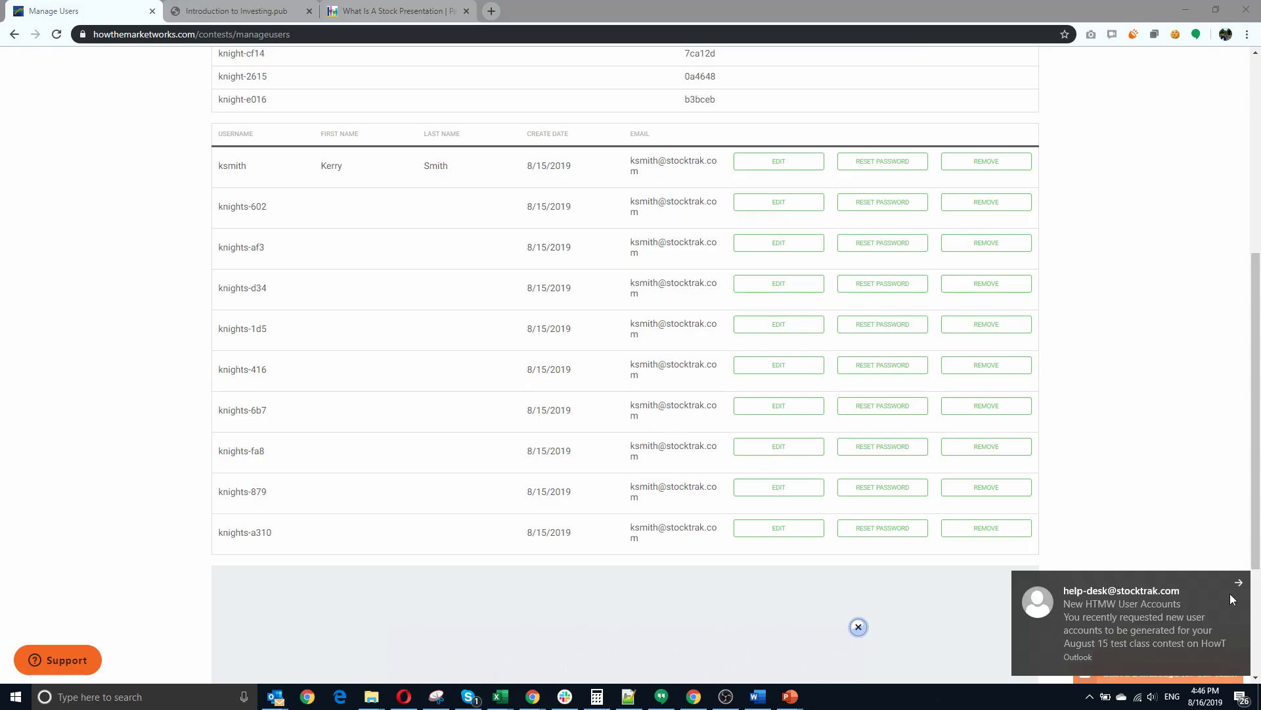
Return to the presentation and advance to the "Accompanying Lesson Plans + Presentations" slide
{"action": "left_click", "coordinate": [1176, 519]}
{"action": "scroll", "coordinate": [454, 480], "scroll_direction": "up", "scroll_amount": 4}
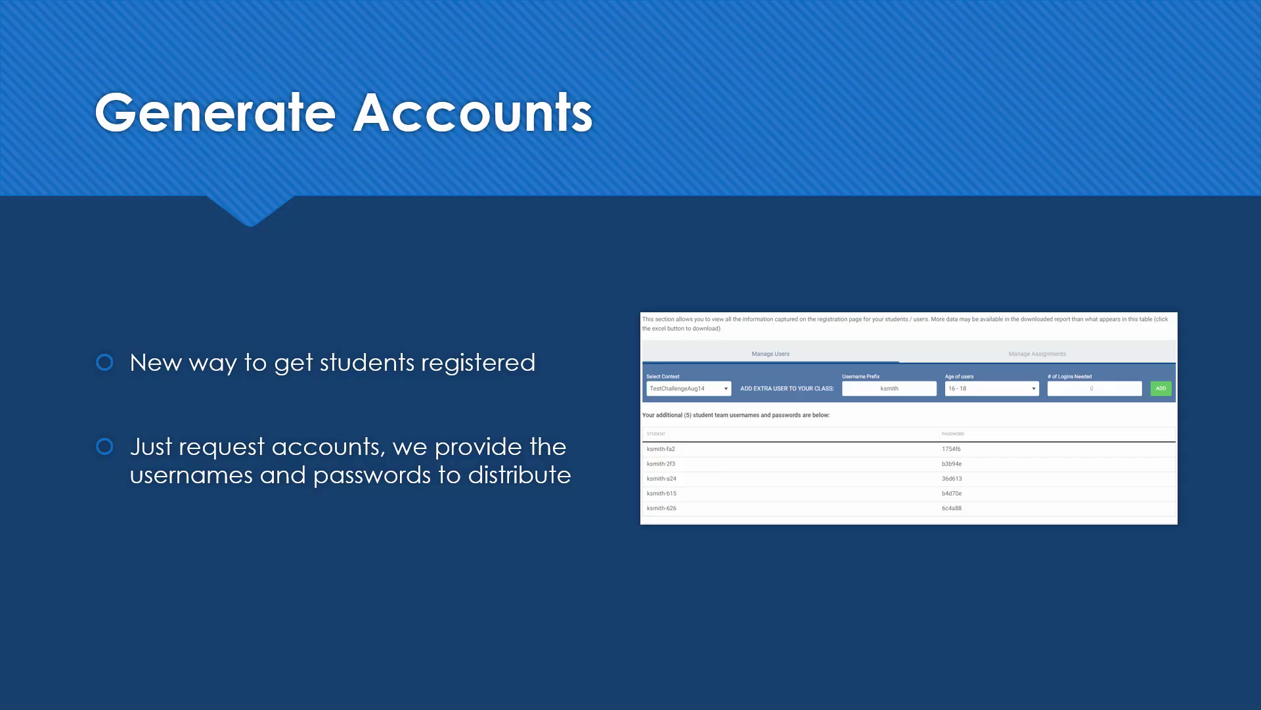
{"action": "key", "text": "Right"}
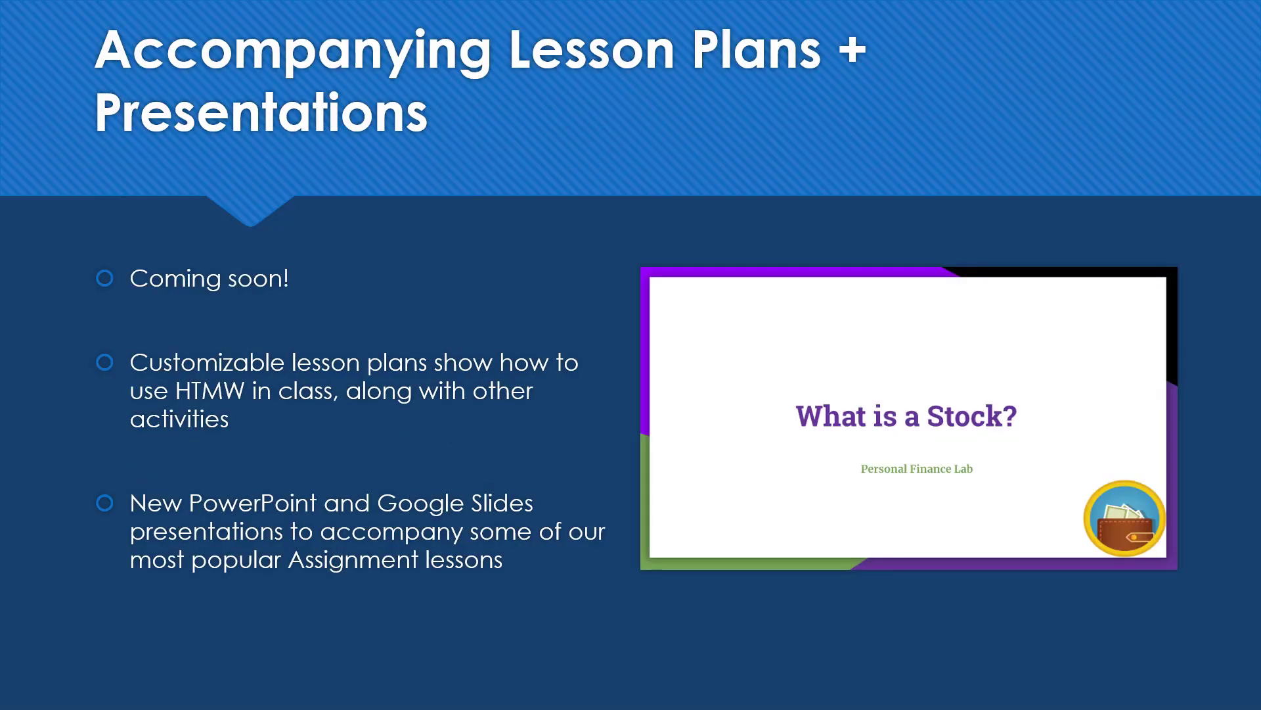